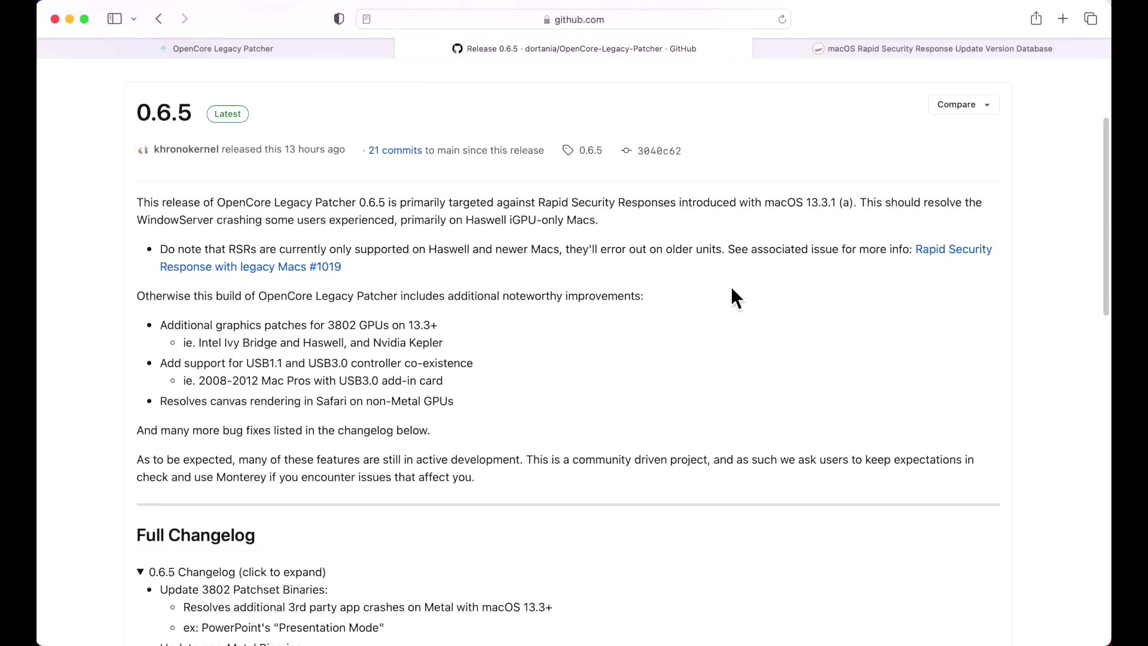
Open the Rapid Security Response version page and highlight the release notes' opening paragraph.
click(870, 52)
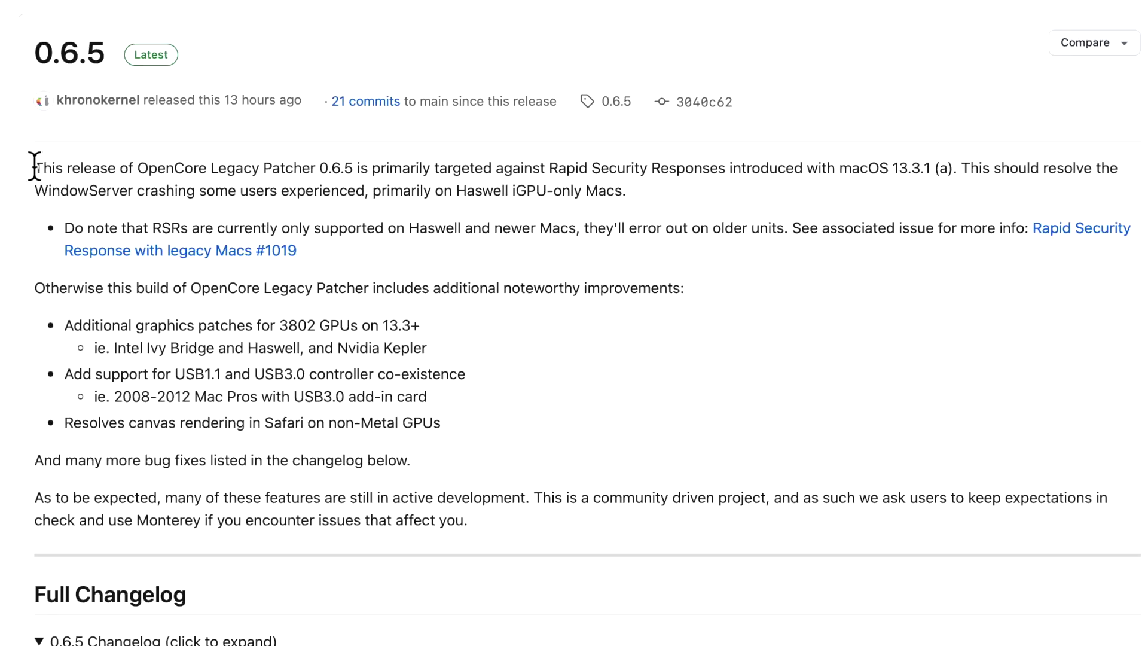
drag(35, 166, 963, 161)
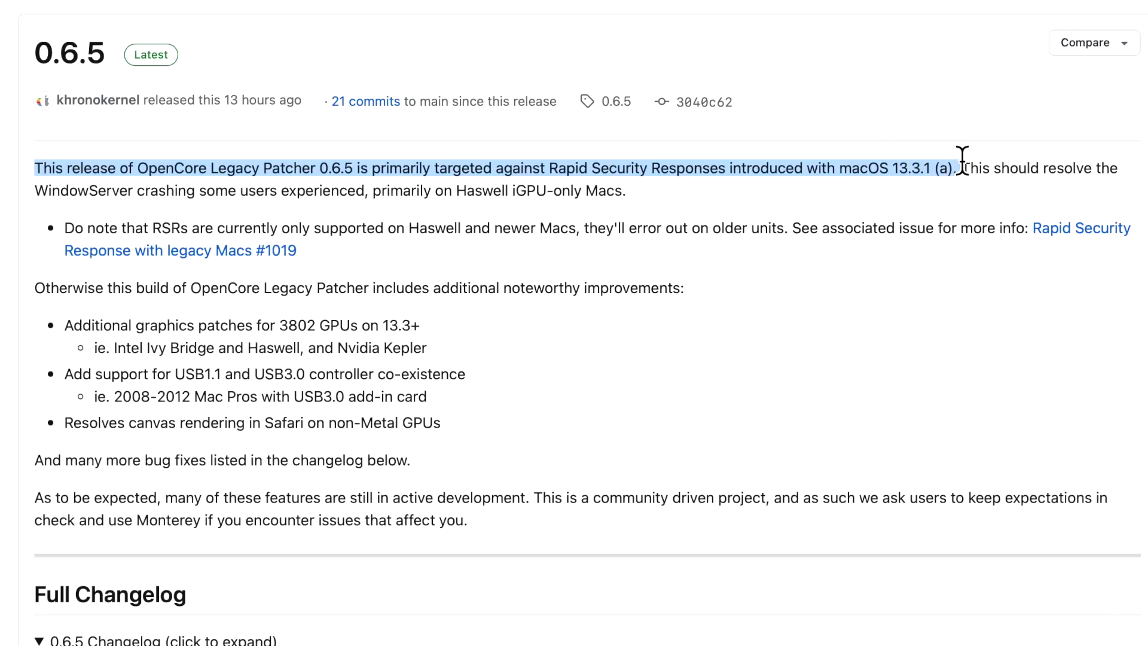
drag(963, 161, 1049, 180)
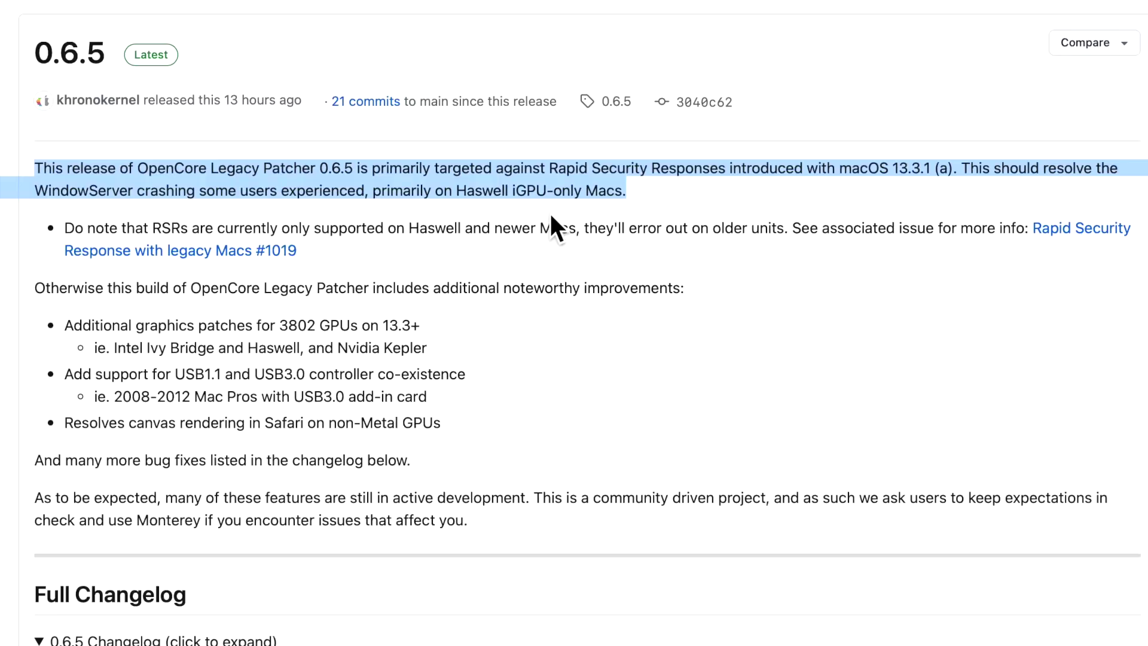
click(724, 204)
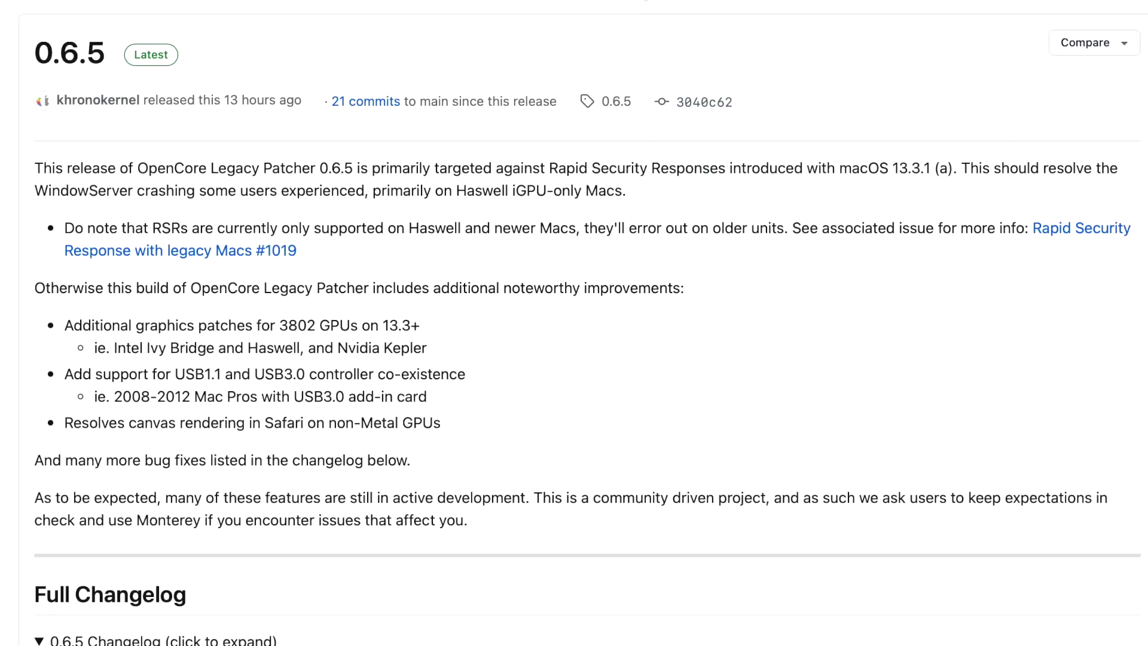
Scroll the Wikipedia Mac-models-by-CPU tables to the Haswell section.
click(658, 1)
scroll(389, 448, down, 15)
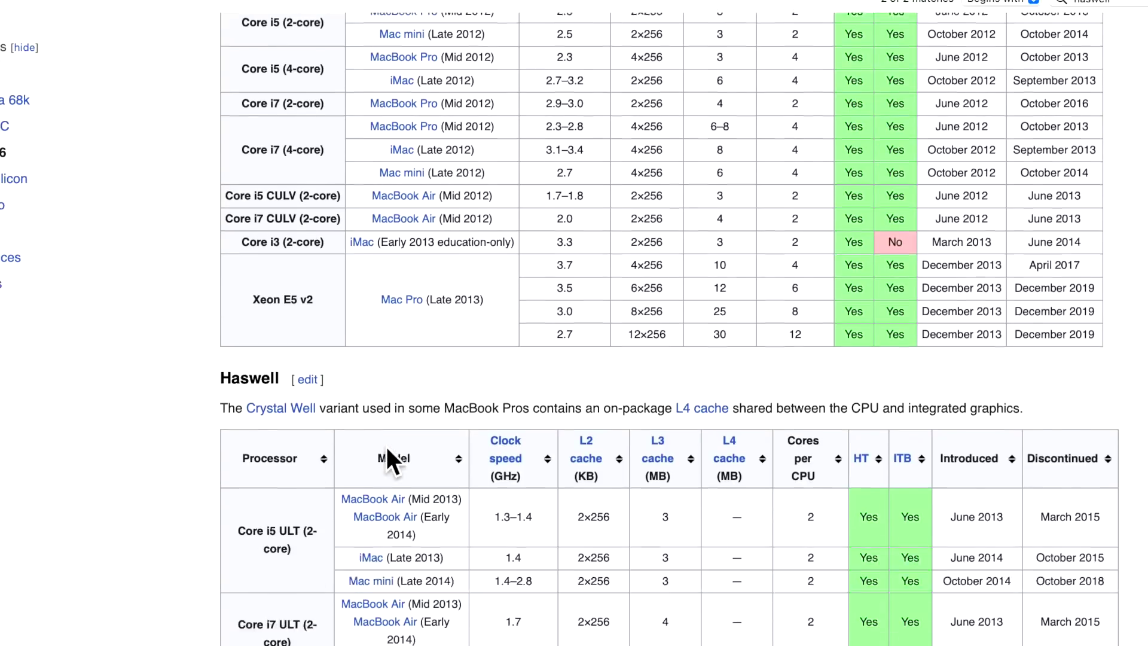
scroll(394, 445, down, 5)
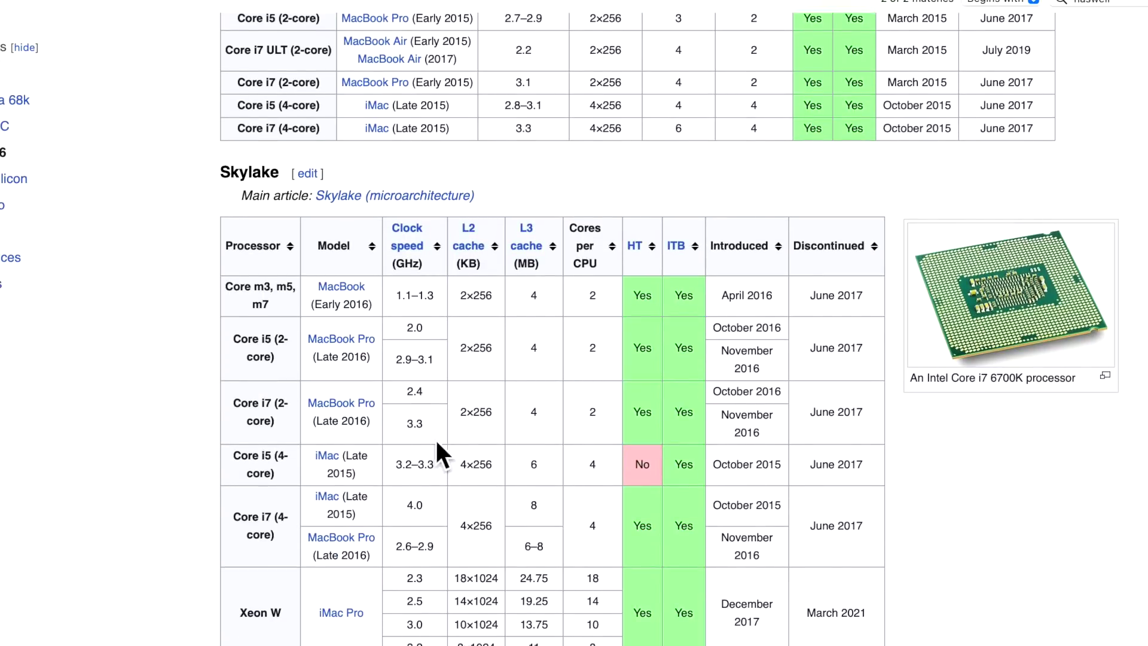
scroll(461, 437, up, 12)
scroll(460, 436, up, 3)
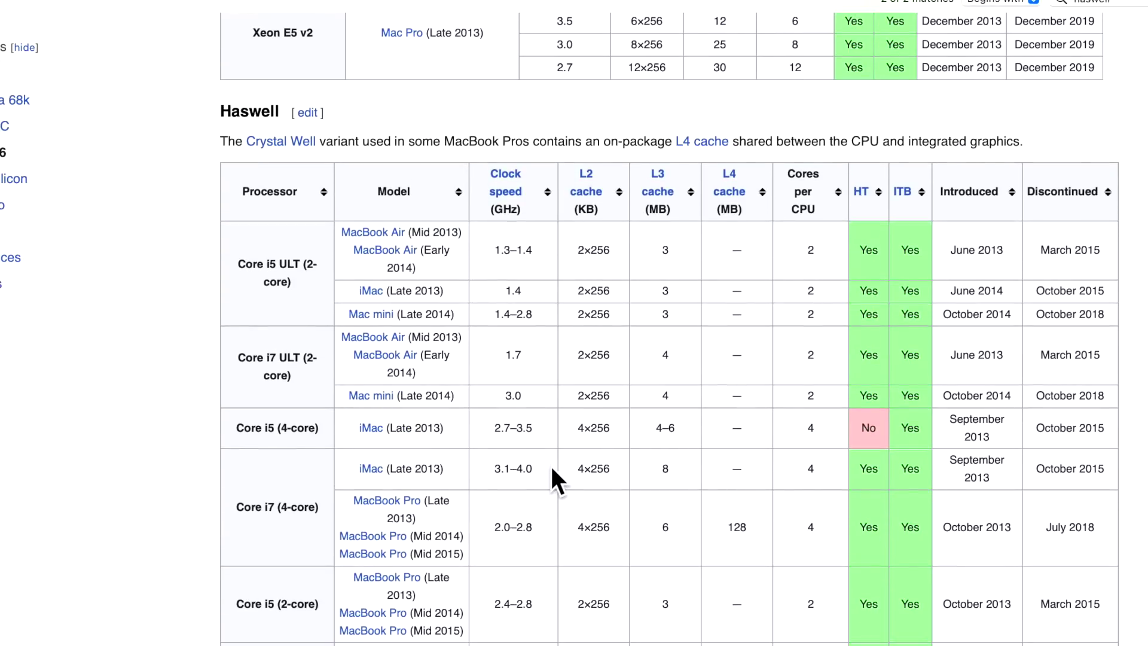
scroll(550, 467, down, 1)
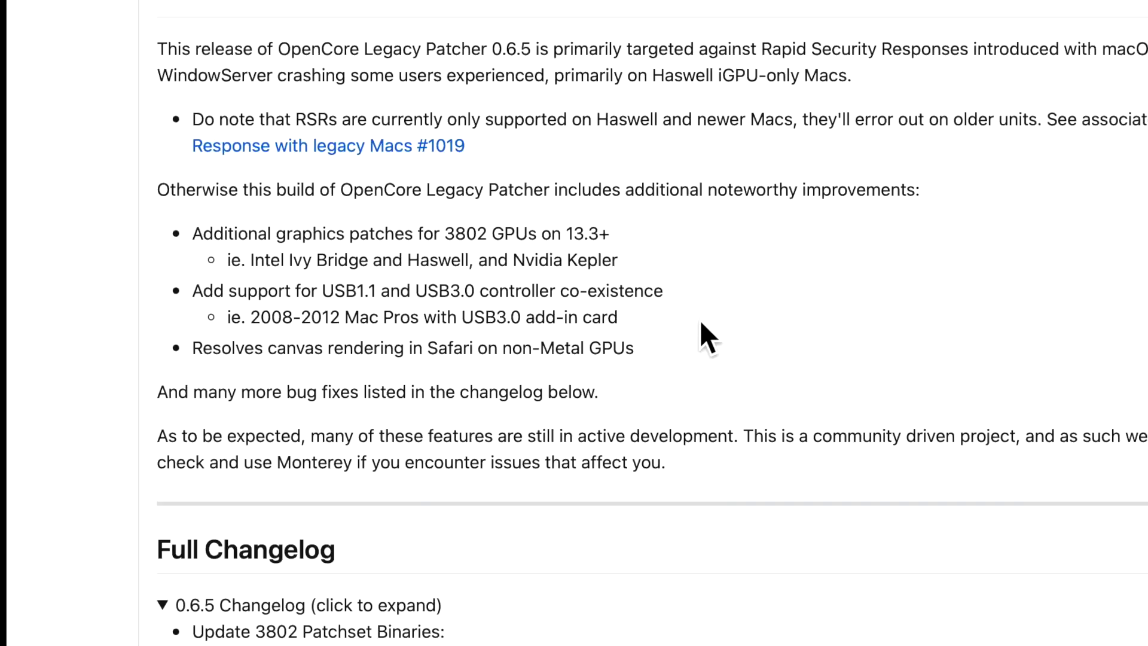
Highlight the USB1.1/USB3.0 co-existence item and the 2008-2012 Mac Pros sub-point.
drag(691, 318, 193, 287)
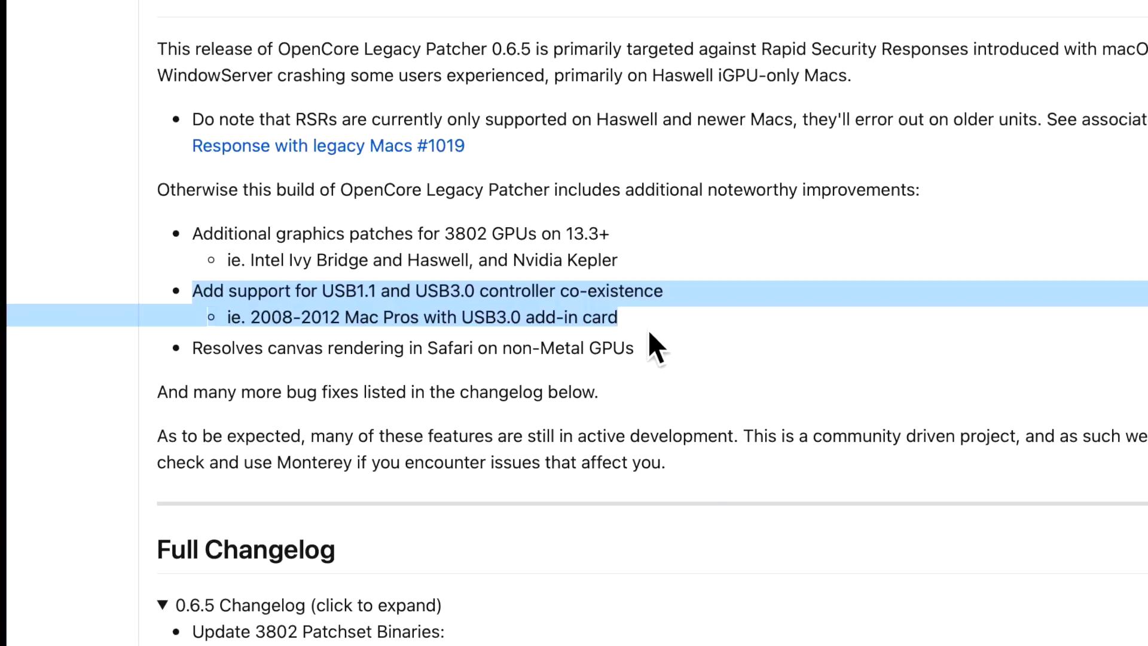
drag(651, 322, 20, 313)
click(703, 326)
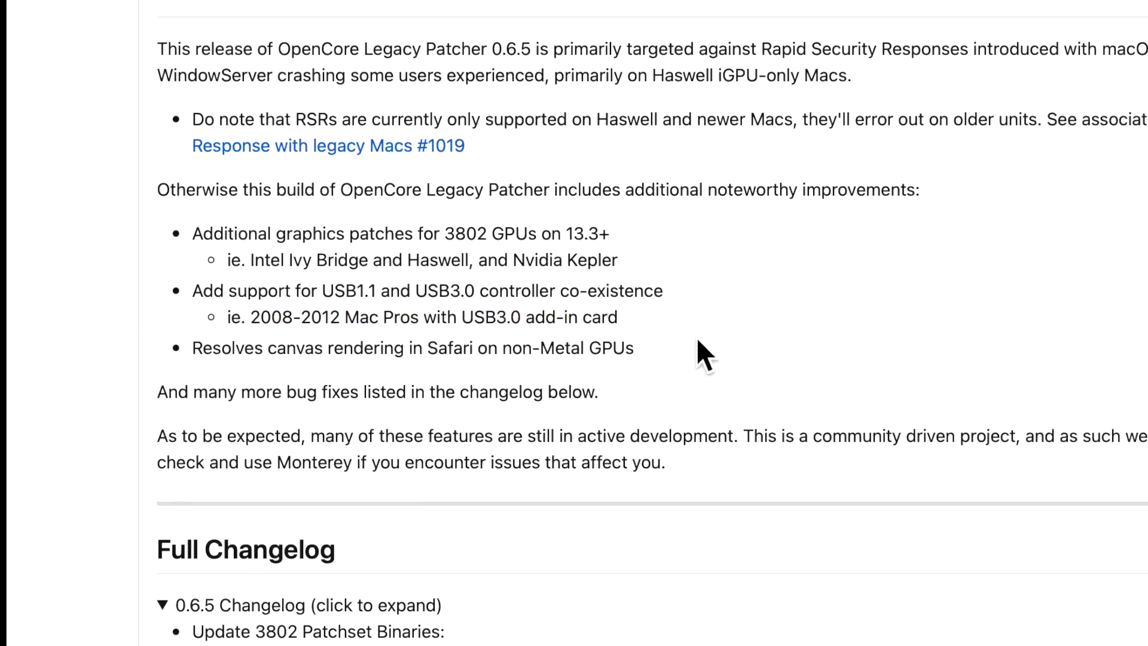
Highlight the Safari canvas rendering fix, then scroll down to the Full Changelog.
drag(378, 365, 130, 343)
scroll(712, 354, down, 1)
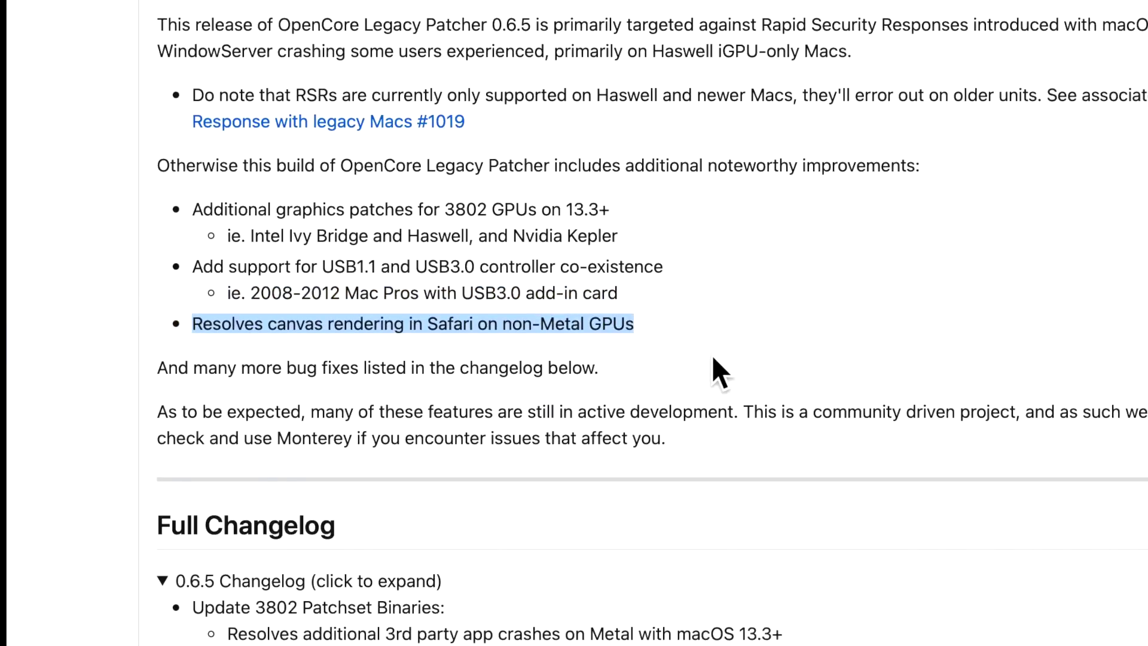
click(742, 387)
scroll(741, 388, down, 1)
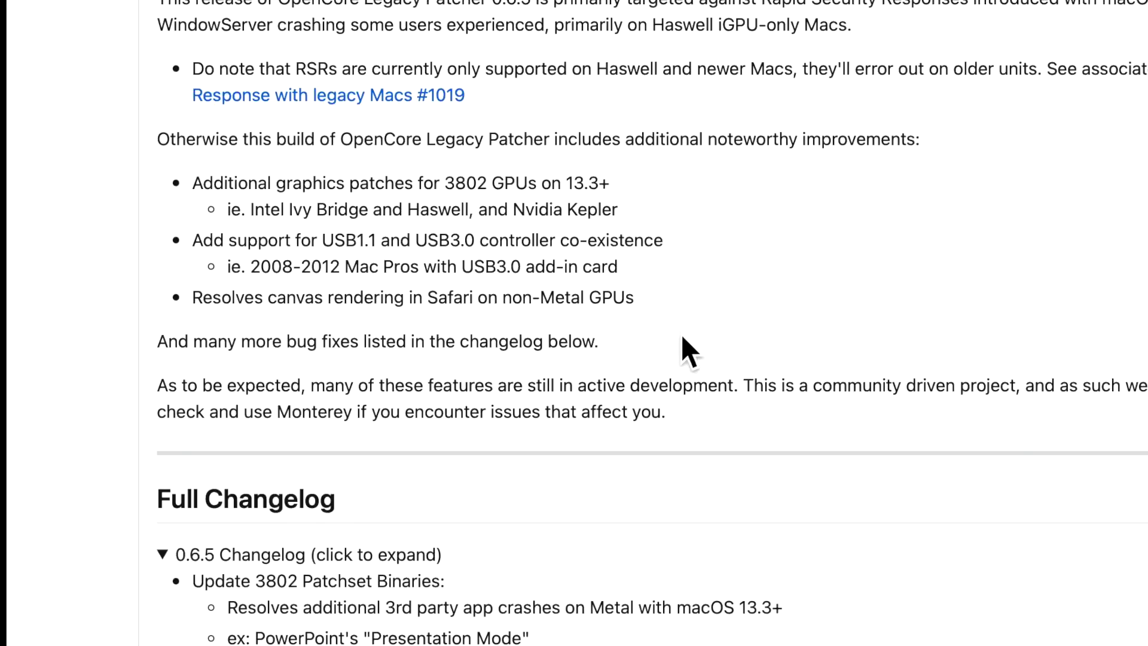
drag(653, 299, 365, 293)
click(583, 317)
scroll(680, 307, down, 5)
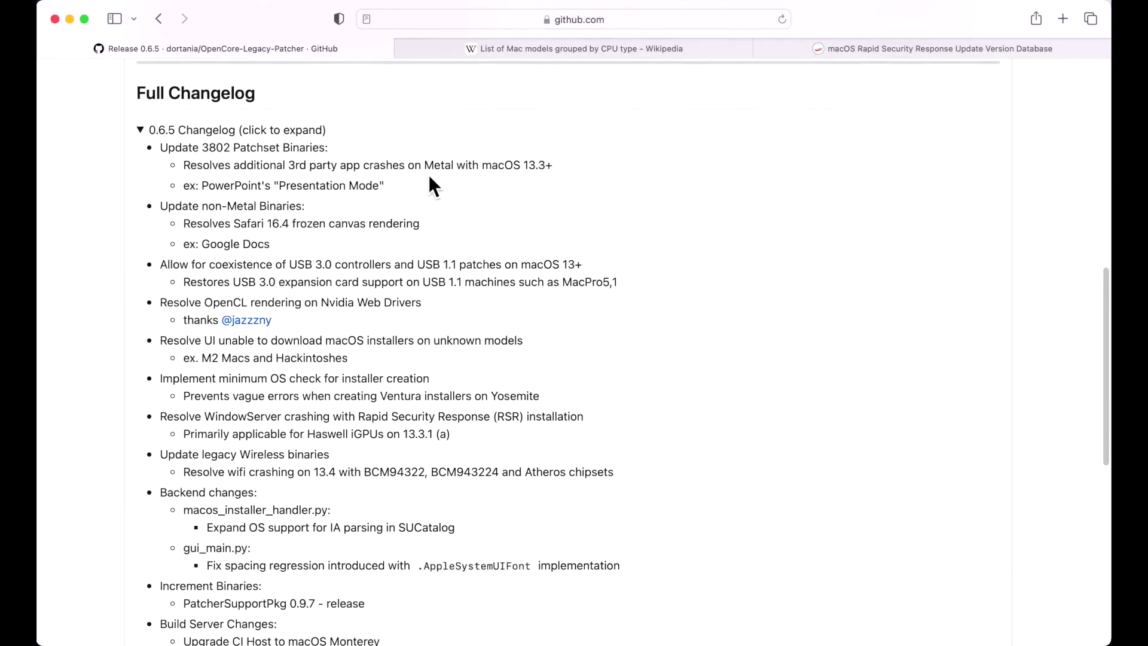
drag(428, 175, 392, 189)
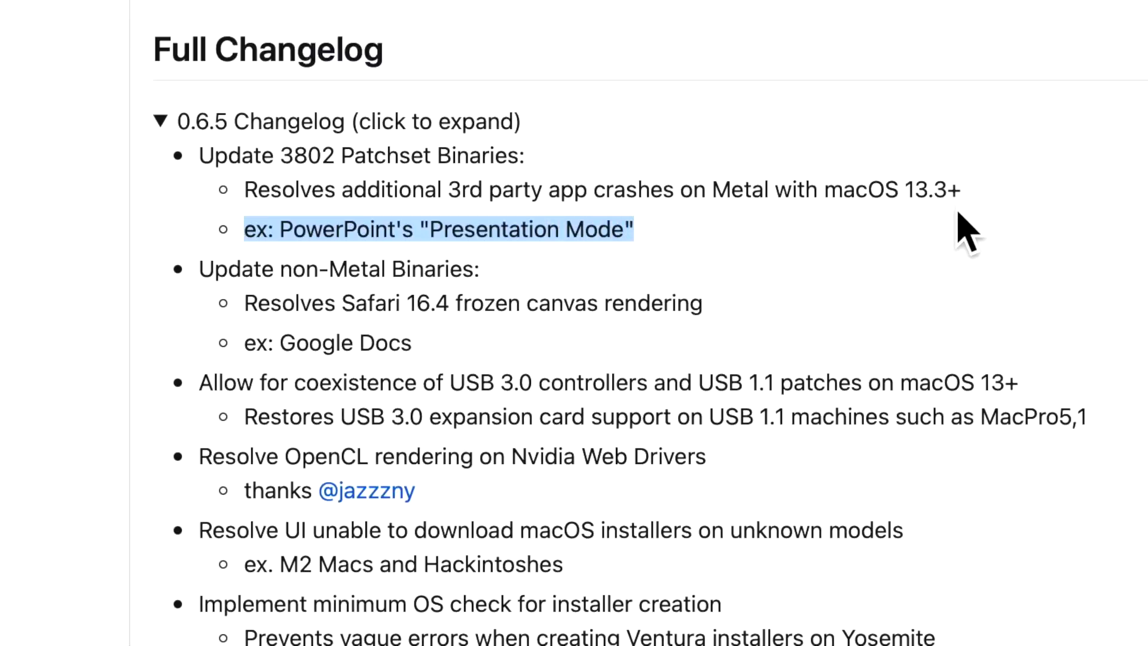
triple_click(764, 235)
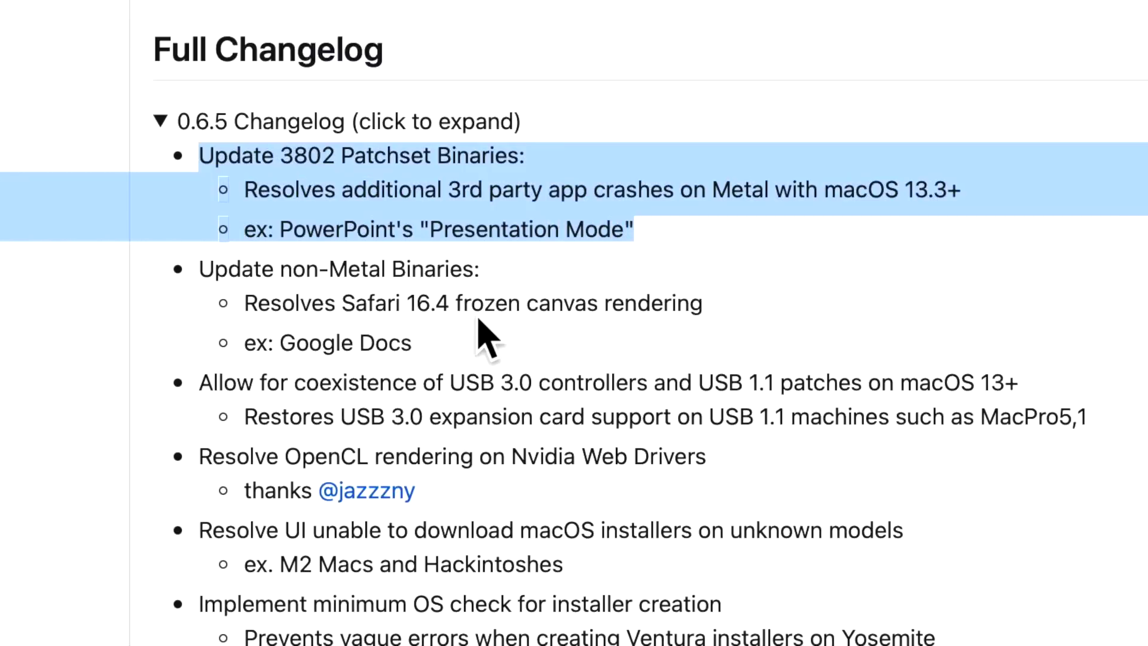
click(482, 333)
drag(449, 332, 225, 258)
scroll(749, 347, down, 4)
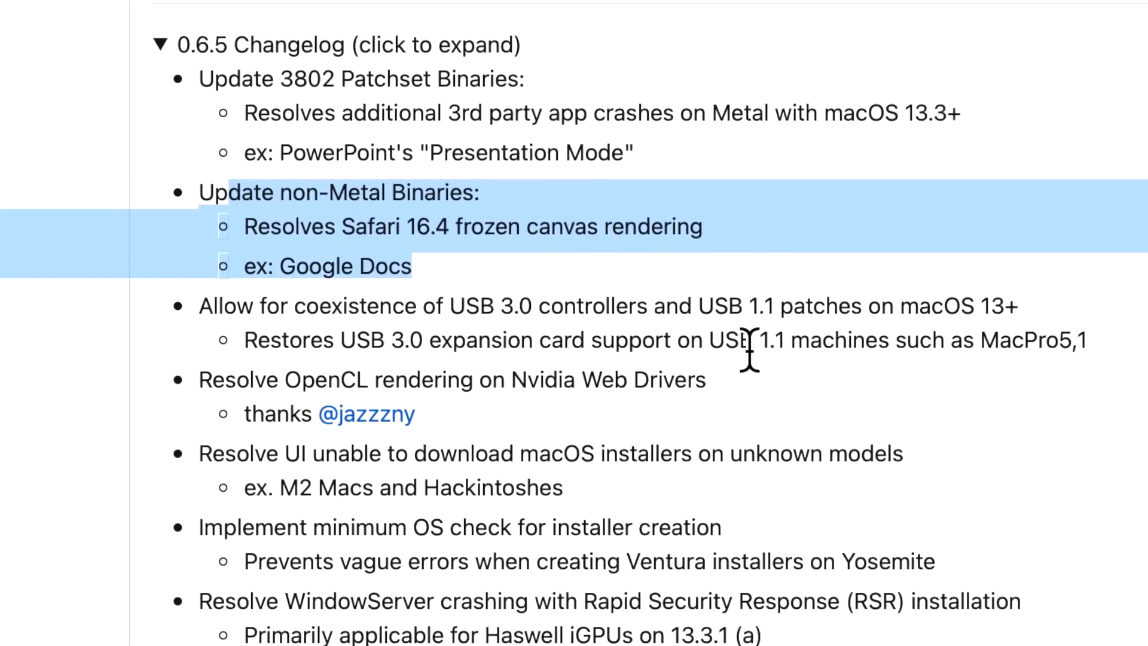
click(837, 350)
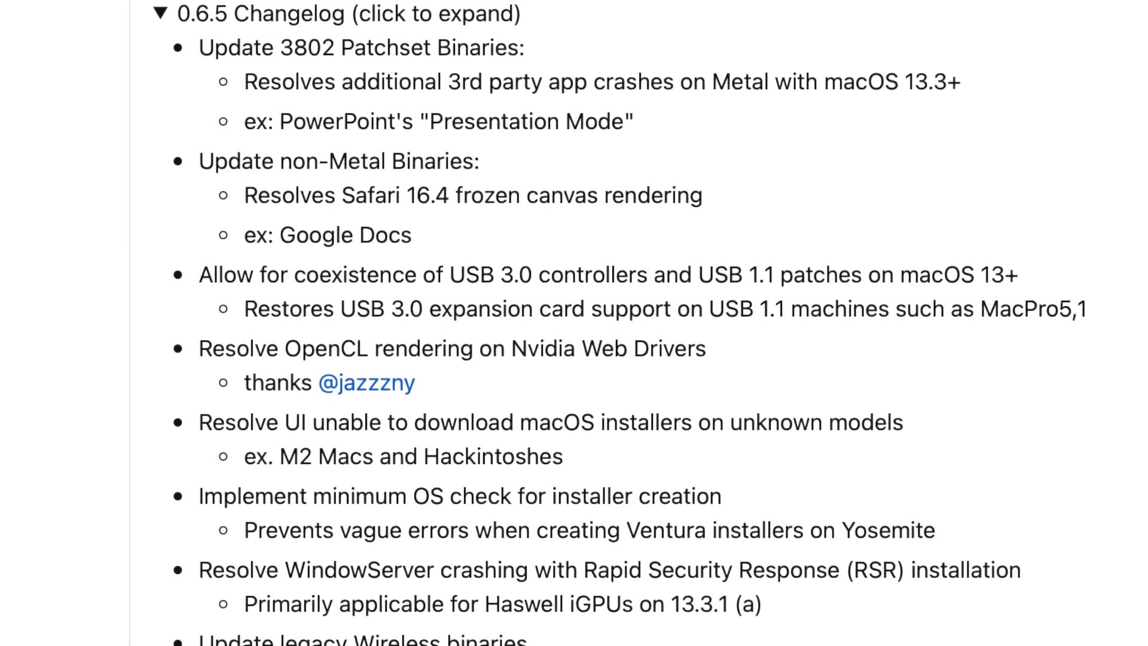
drag(1087, 309, 166, 276)
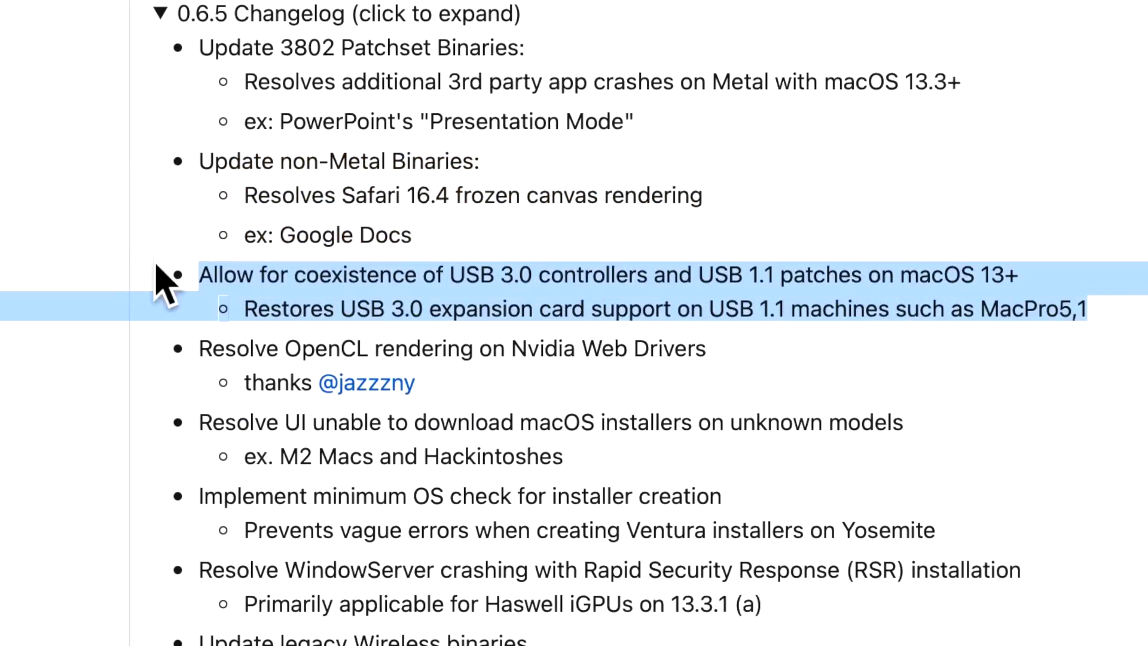
scroll(891, 307, down, 1)
scroll(837, 311, down, 2)
click(519, 341)
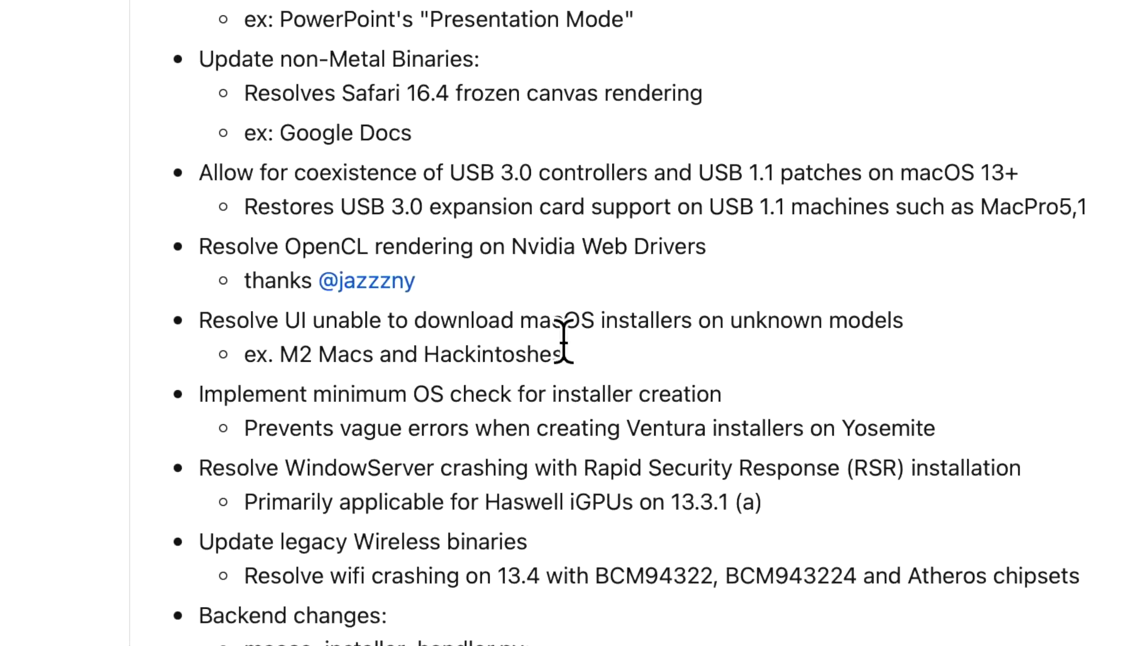
drag(210, 308, 935, 311)
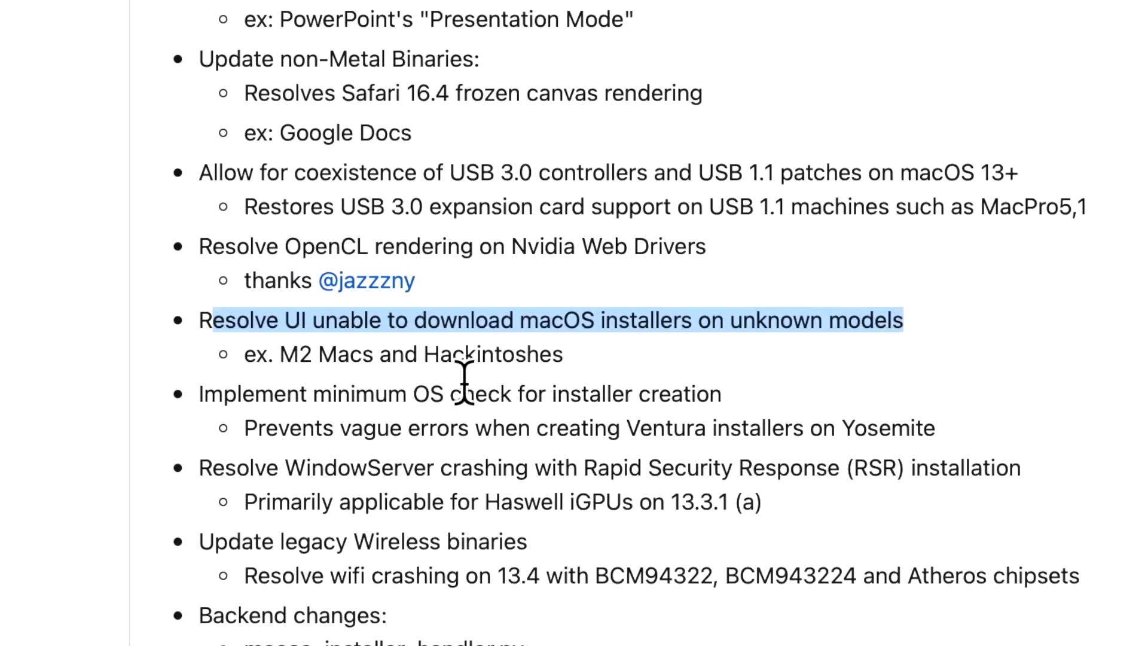
click(585, 359)
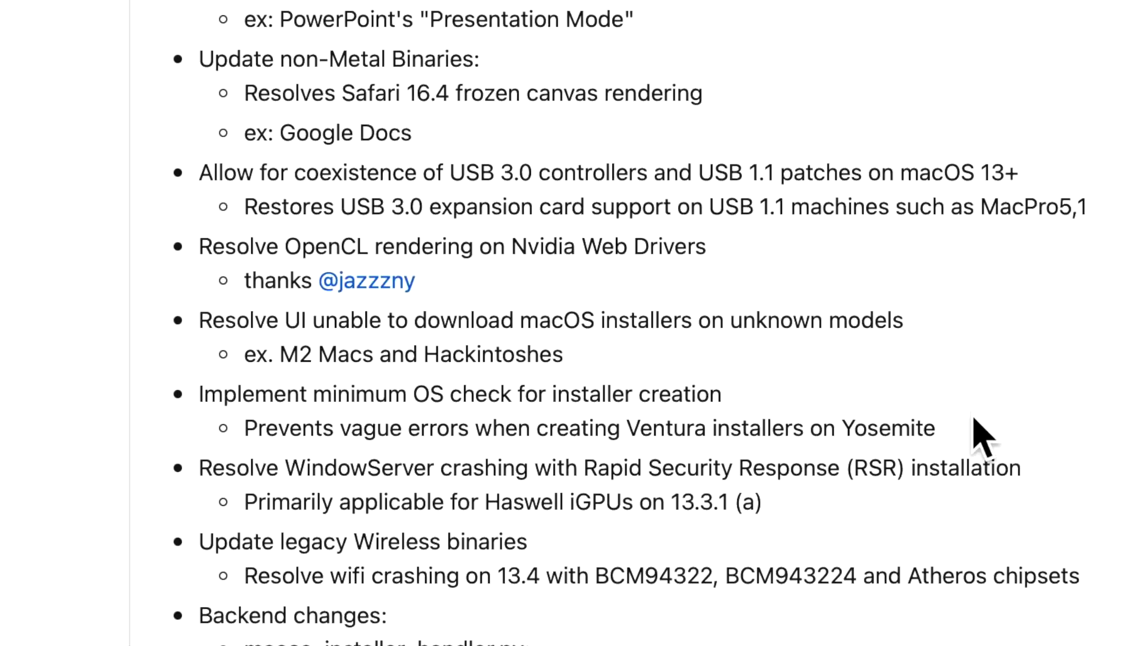
Highlight the Ventura and WindowServer notes, then the Wireless binaries entry with its 13.4 wifi crash fix.
drag(932, 426, 146, 379)
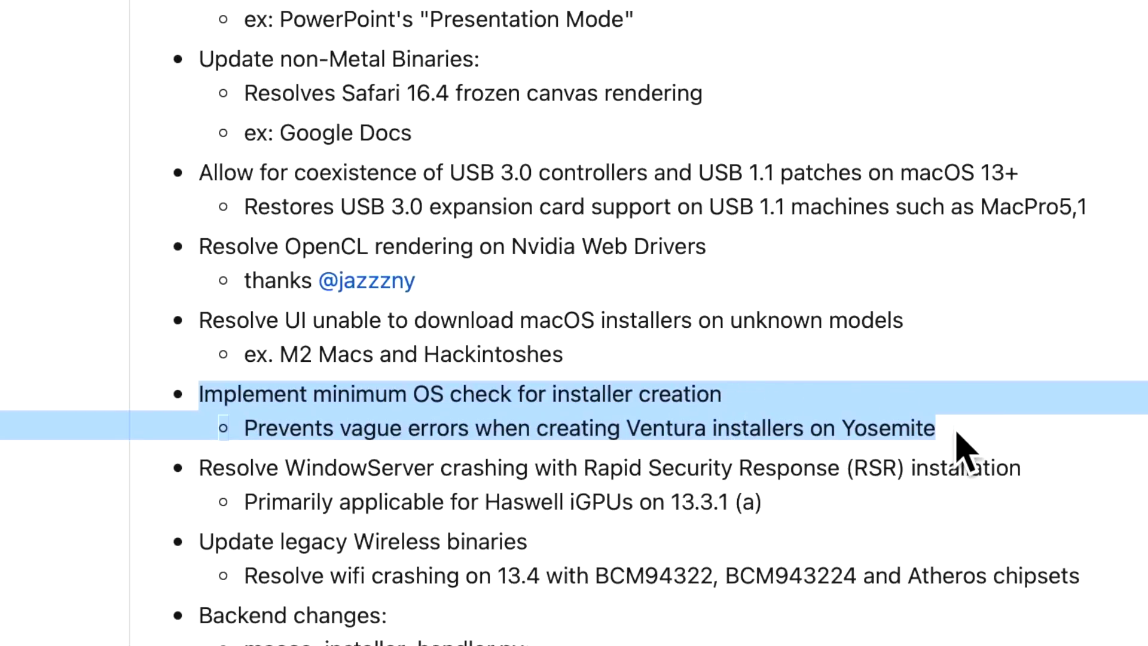
click(774, 568)
drag(771, 503, 324, 459)
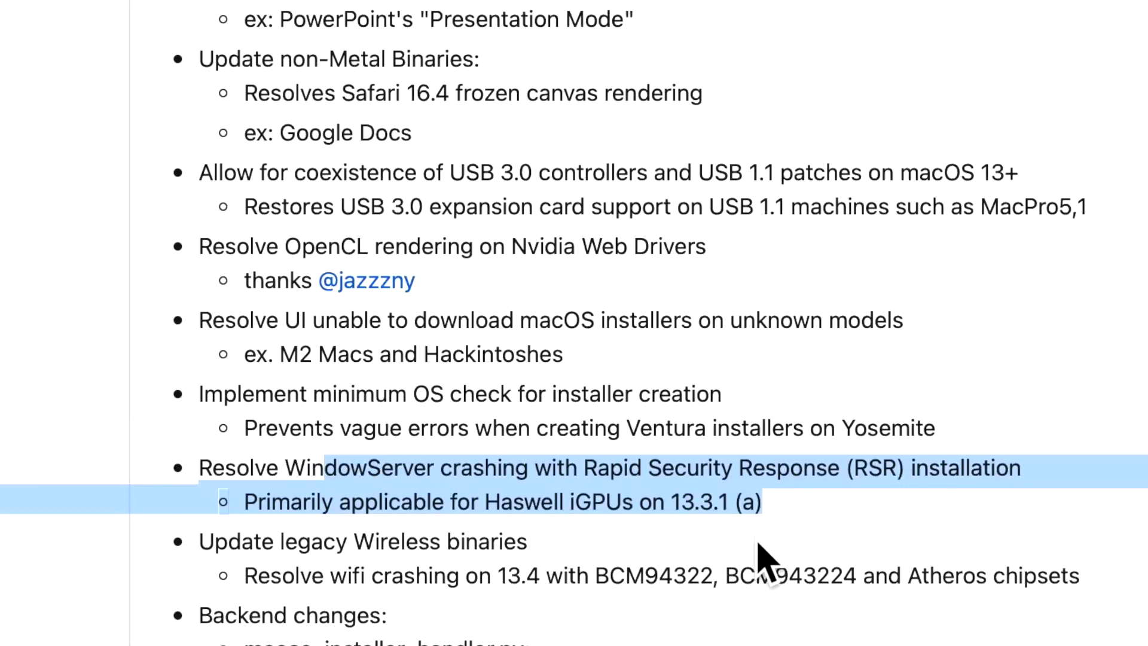
click(751, 568)
scroll(751, 569, down, 1)
drag(524, 541, 524, 558)
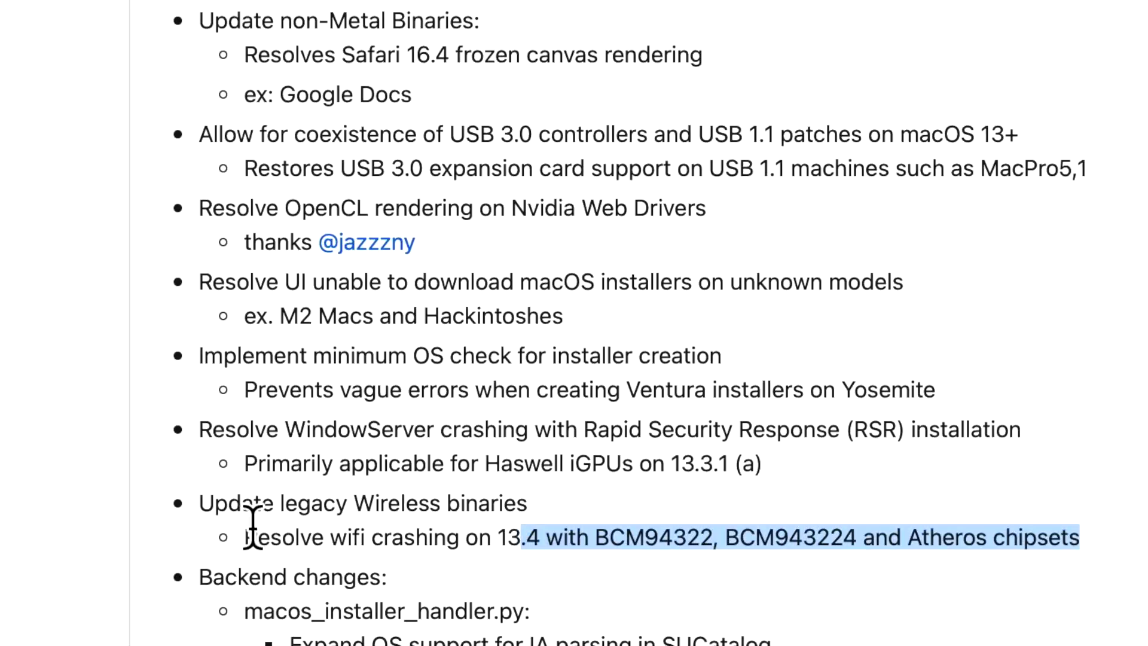
drag(200, 503, 446, 504)
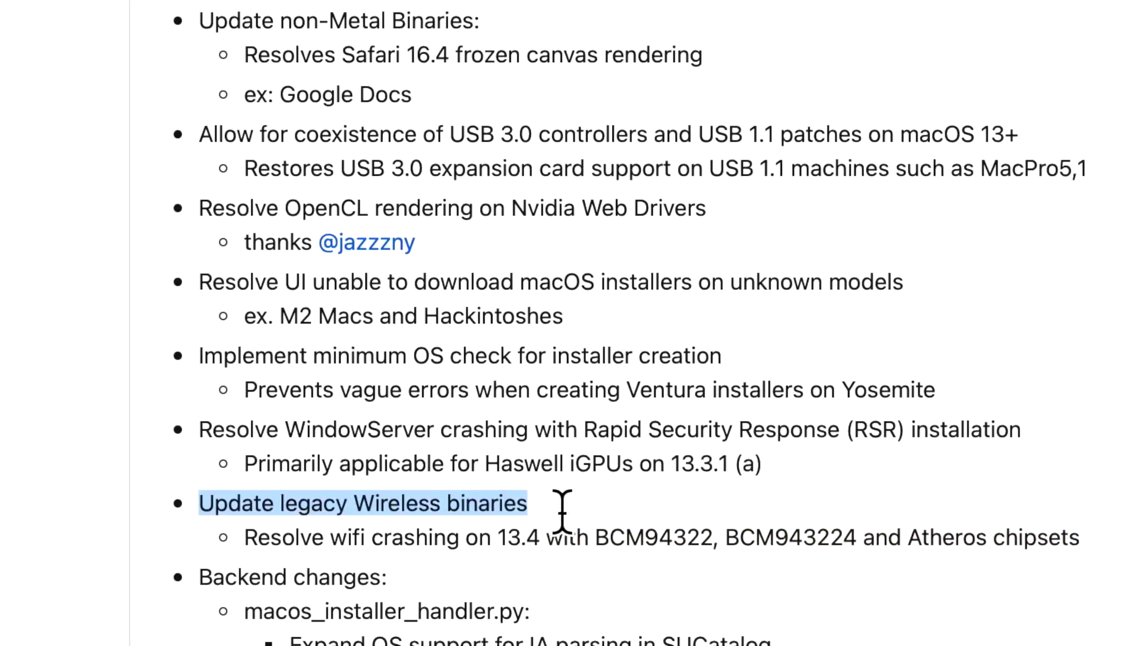
drag(562, 511, 1079, 538)
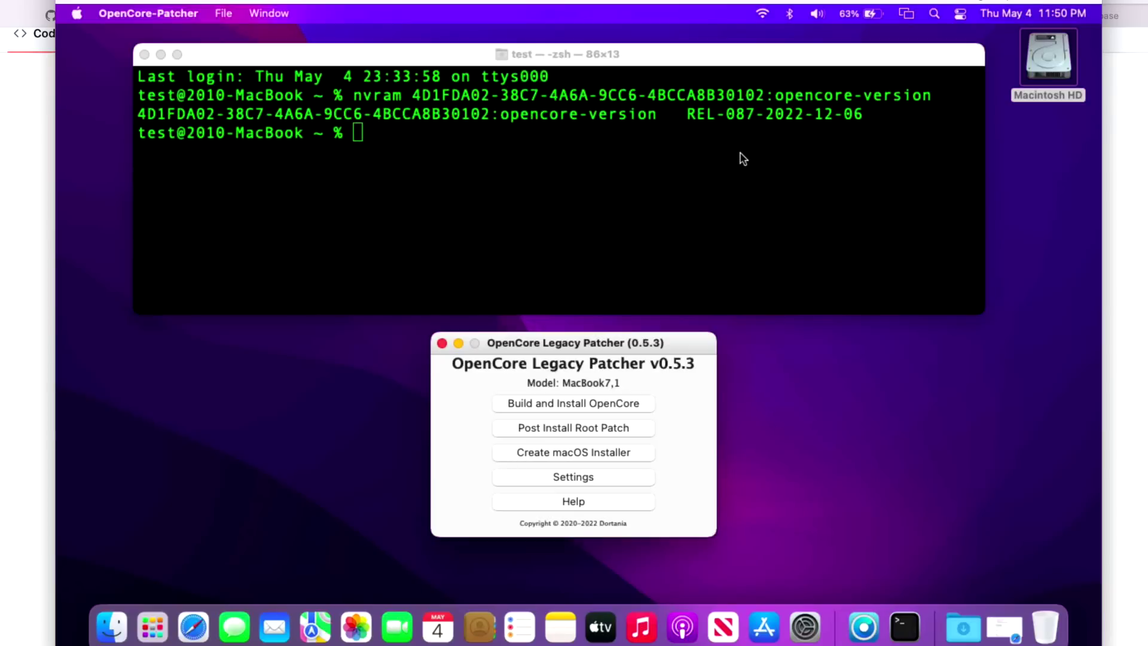
Quit and relaunch the 0.5.3 patcher, then open the 0.6.5 release on GitHub from its update alert.
click(150, 13)
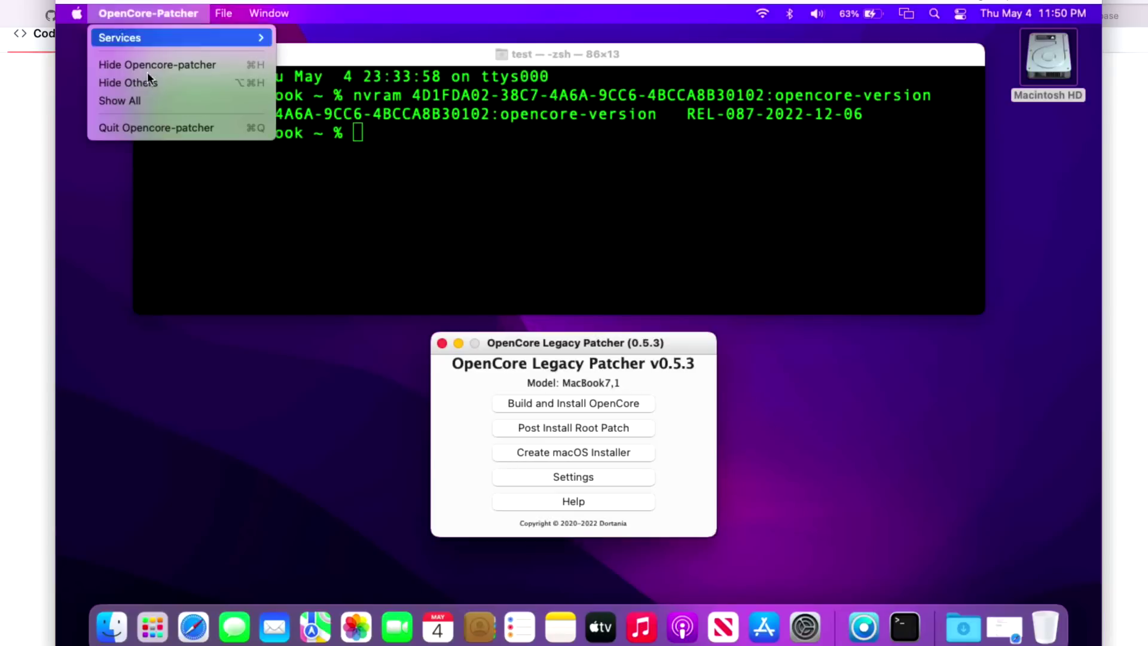
click(157, 126)
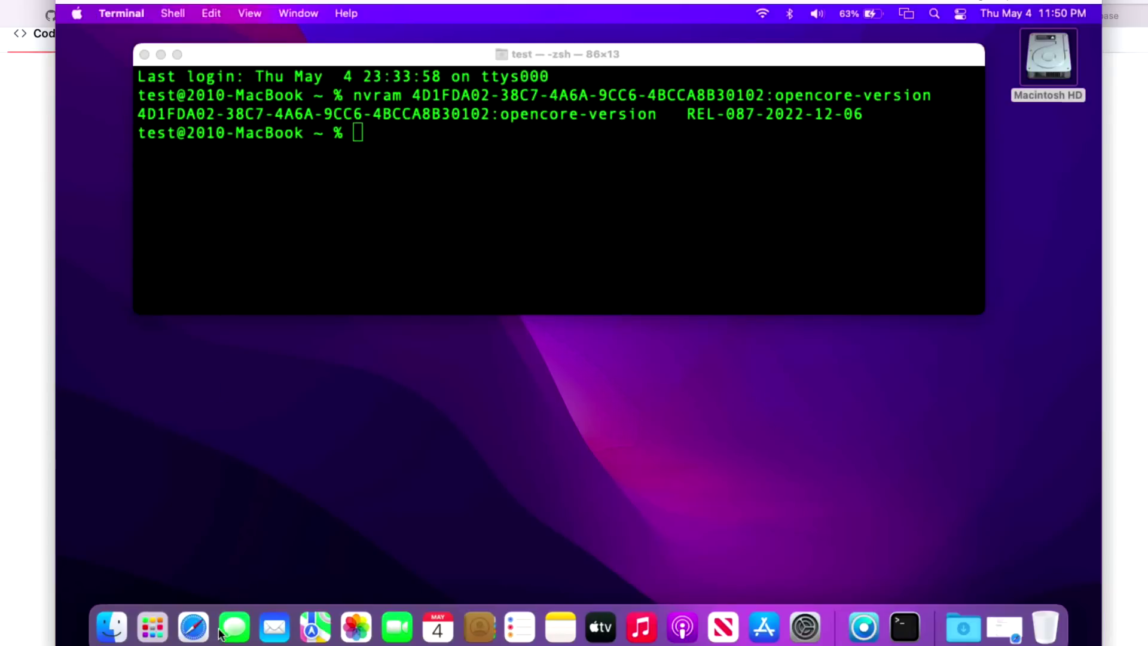
click(864, 626)
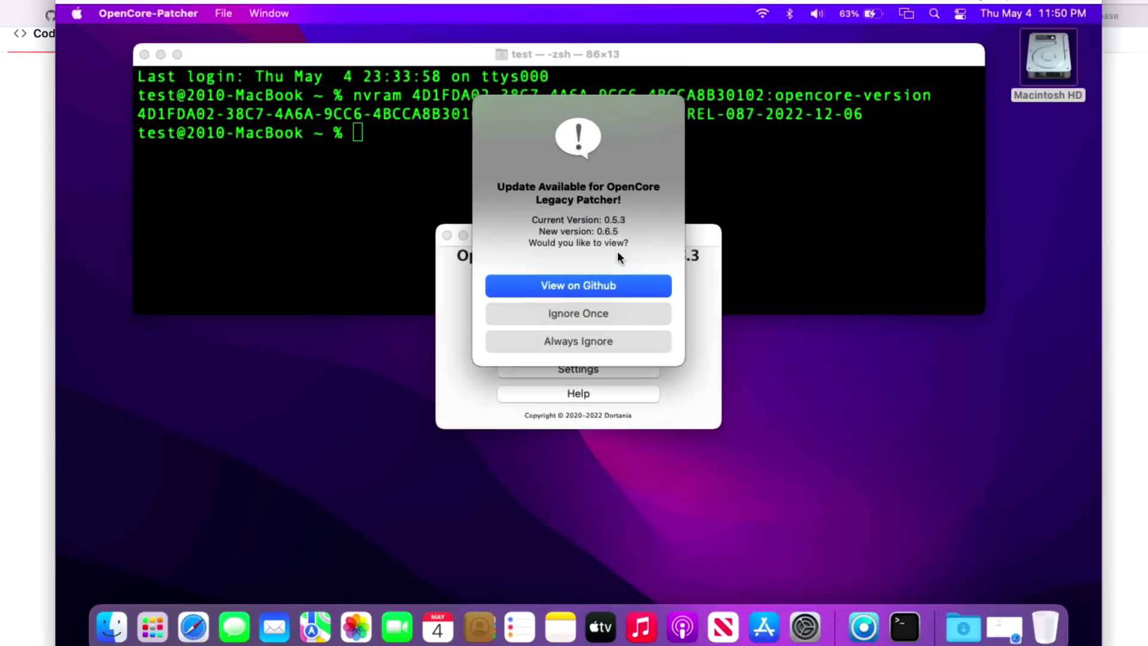
click(613, 279)
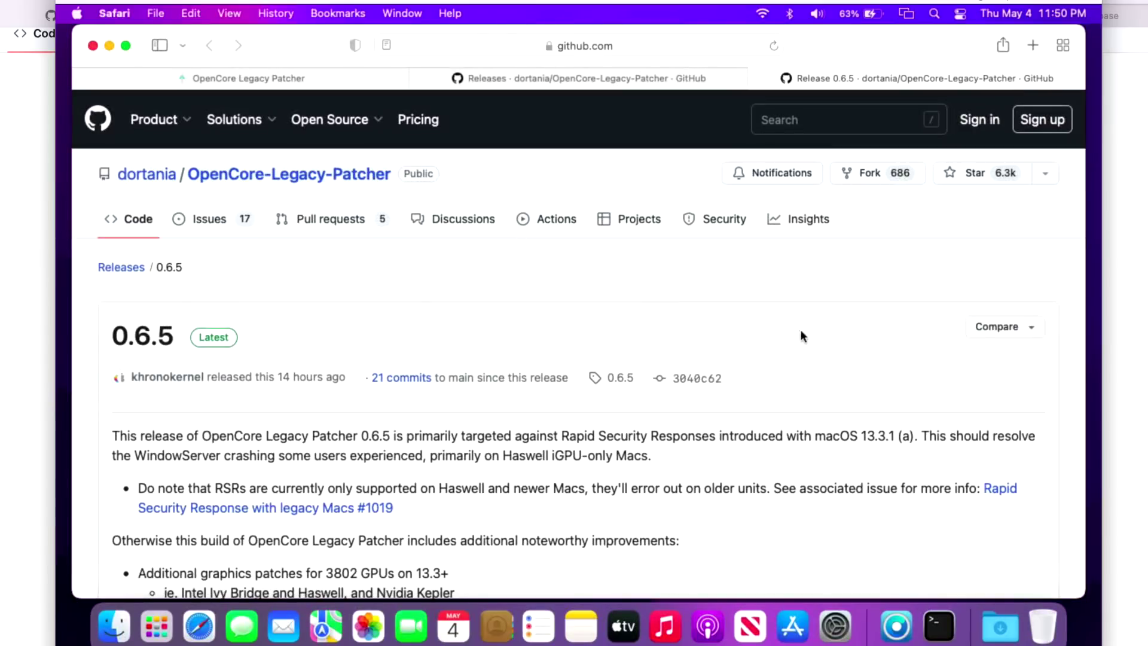
Download OpenCore-Patcher-GUI.app.zip from the 0.6.5 release assets.
scroll(837, 343, down, 10)
scroll(852, 351, down, 2)
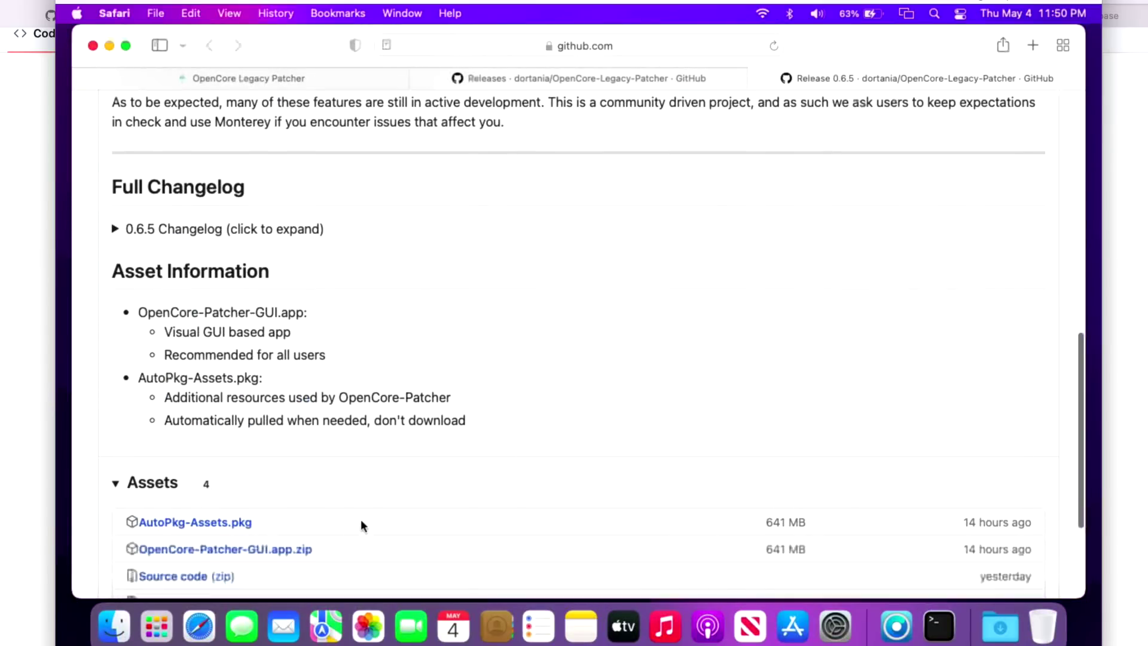
click(291, 557)
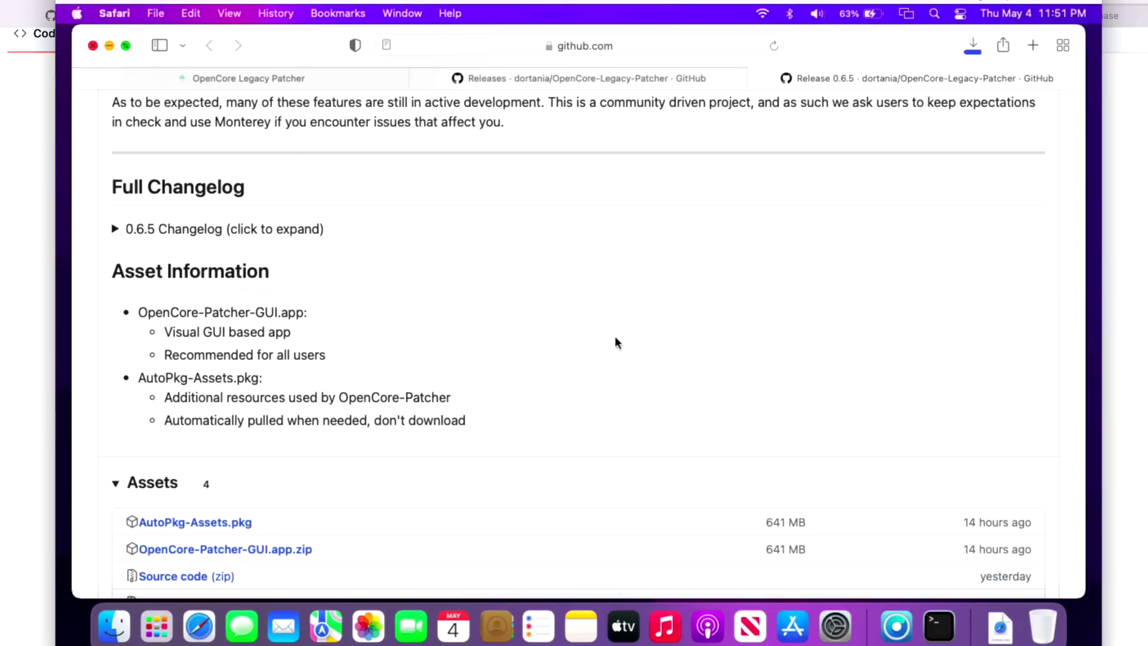
Minimize Safari and quit the old 0.5.3 patcher.
click(108, 47)
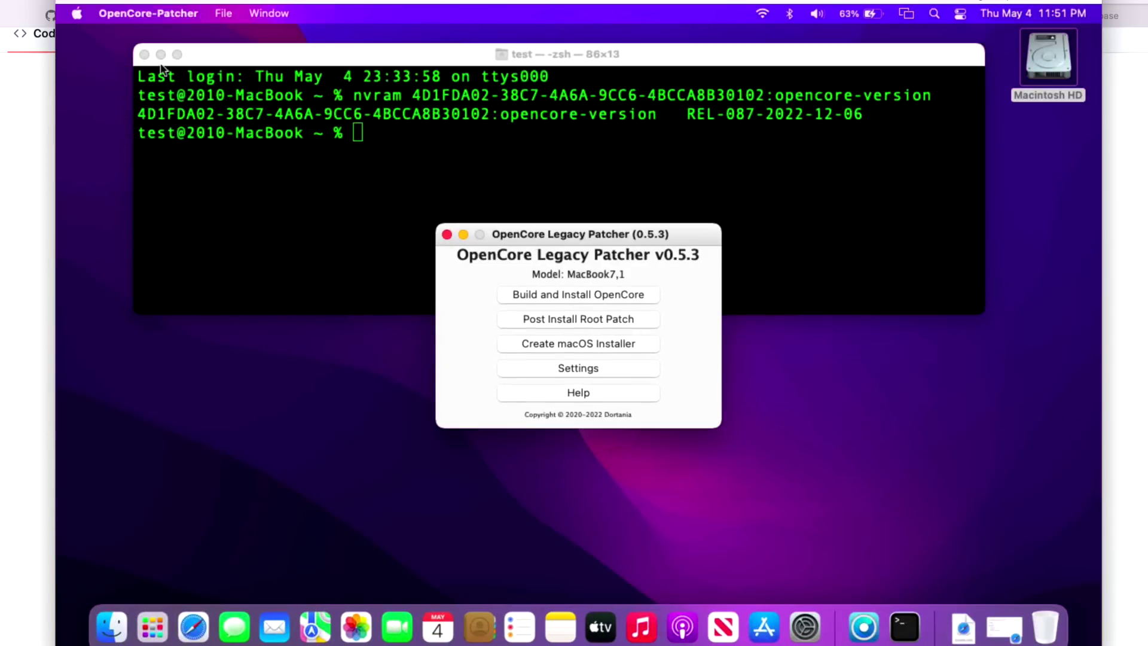
click(110, 13)
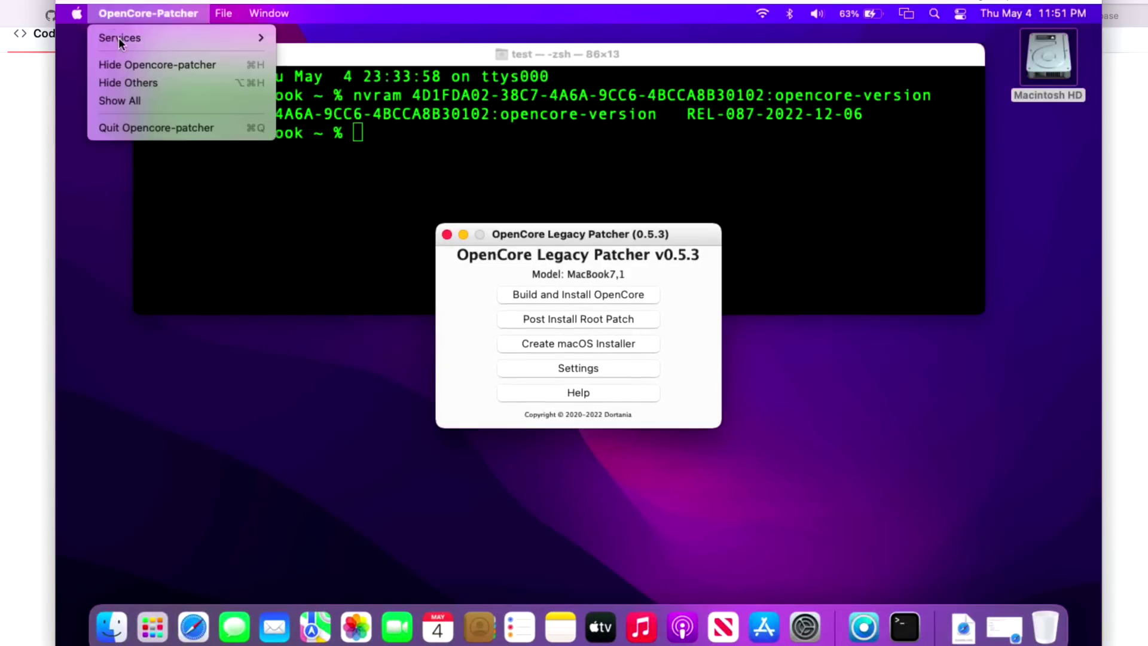
click(134, 126)
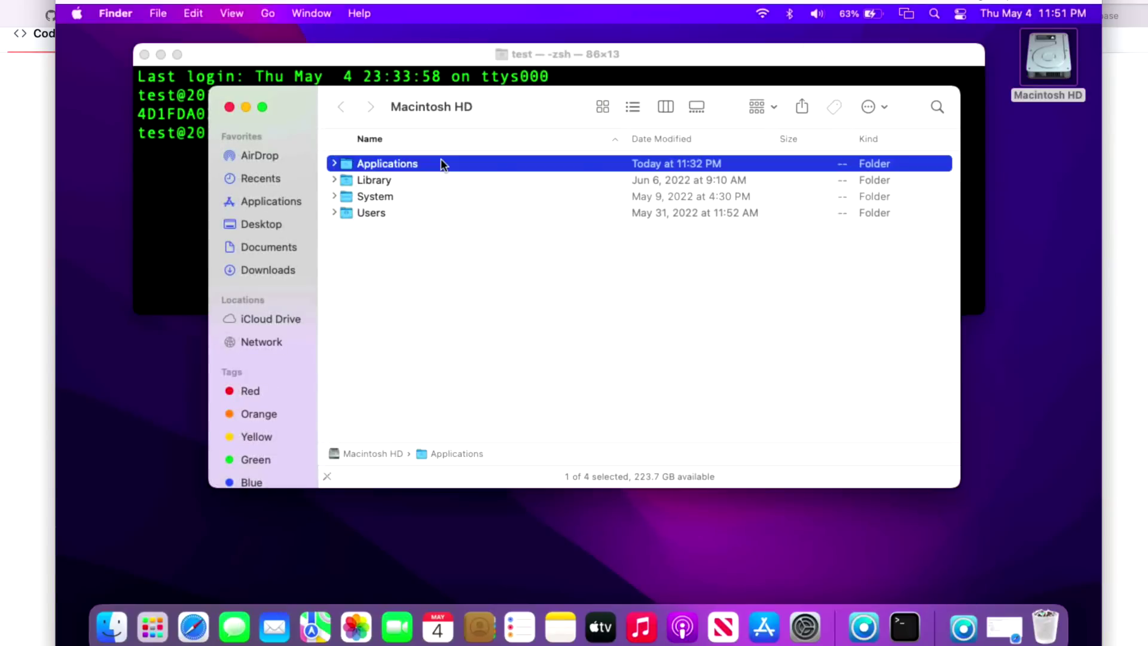
Replace OpenCore-Patcher in Applications with the downloaded copy and launch v0.6.5.
double_click(440, 159)
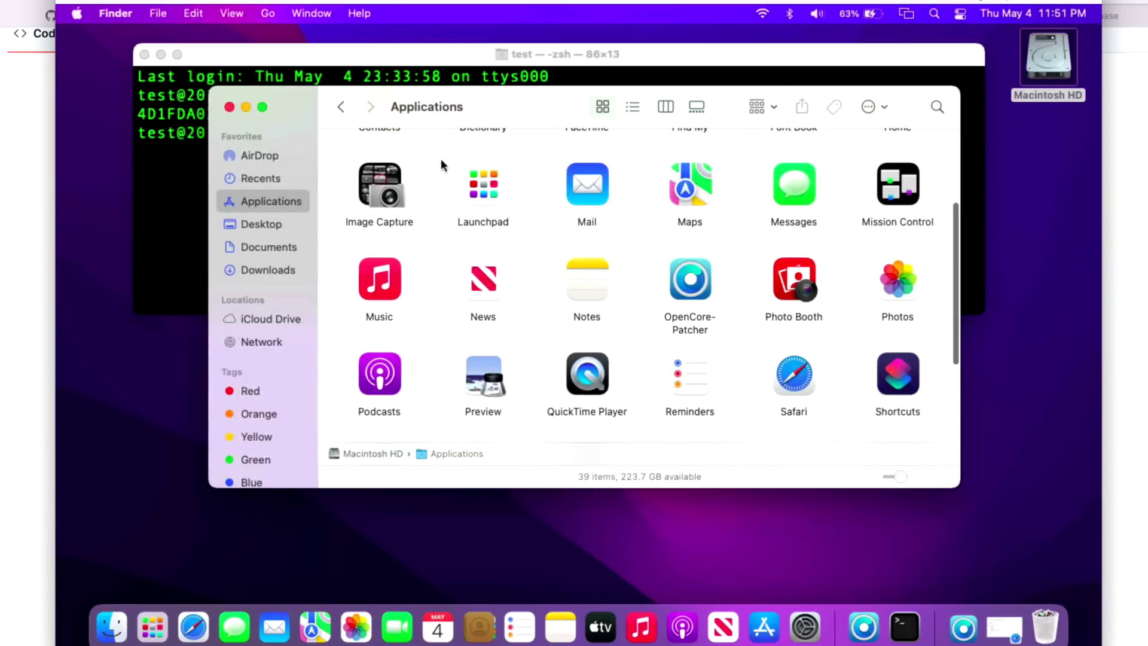
click(963, 627)
drag(963, 562, 632, 323)
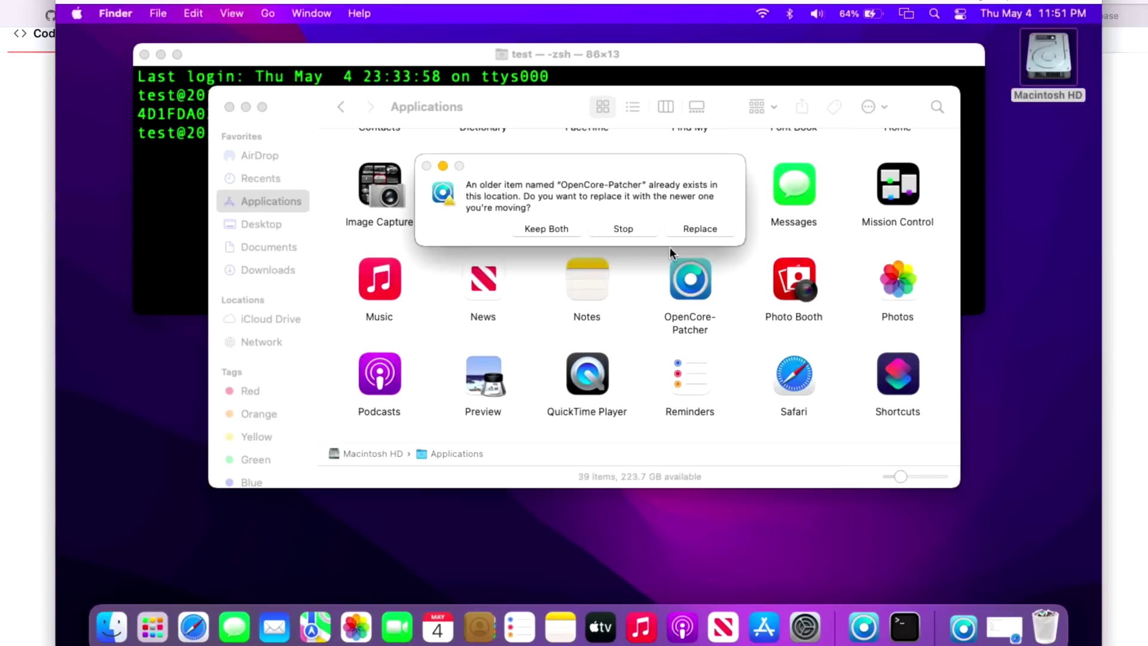
click(702, 233)
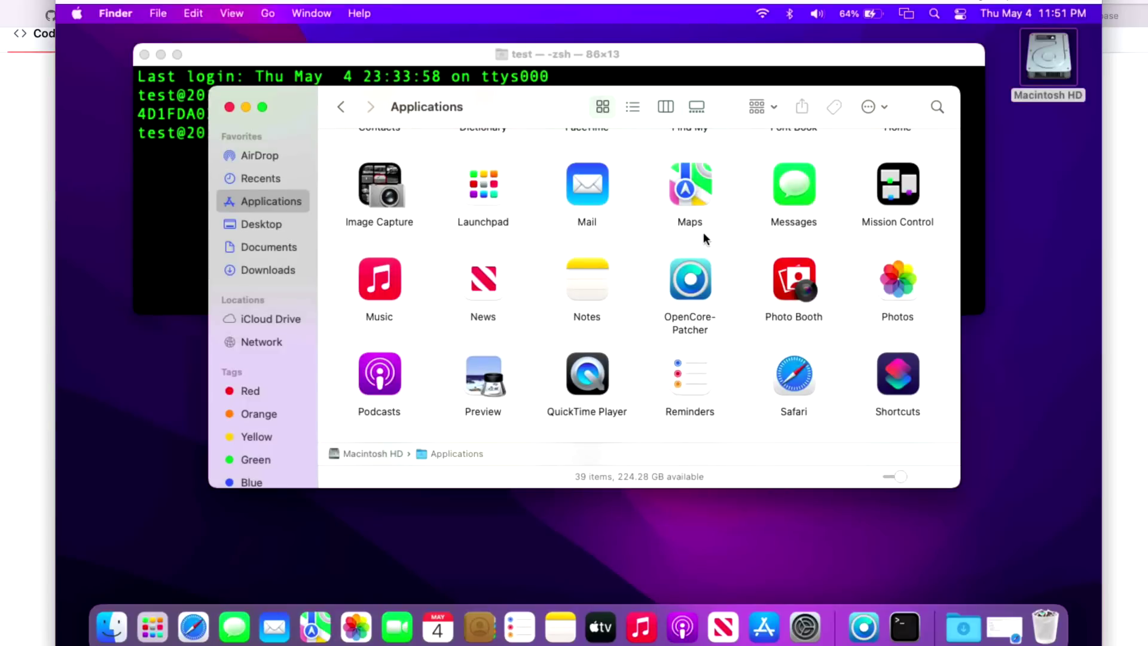
double_click(692, 268)
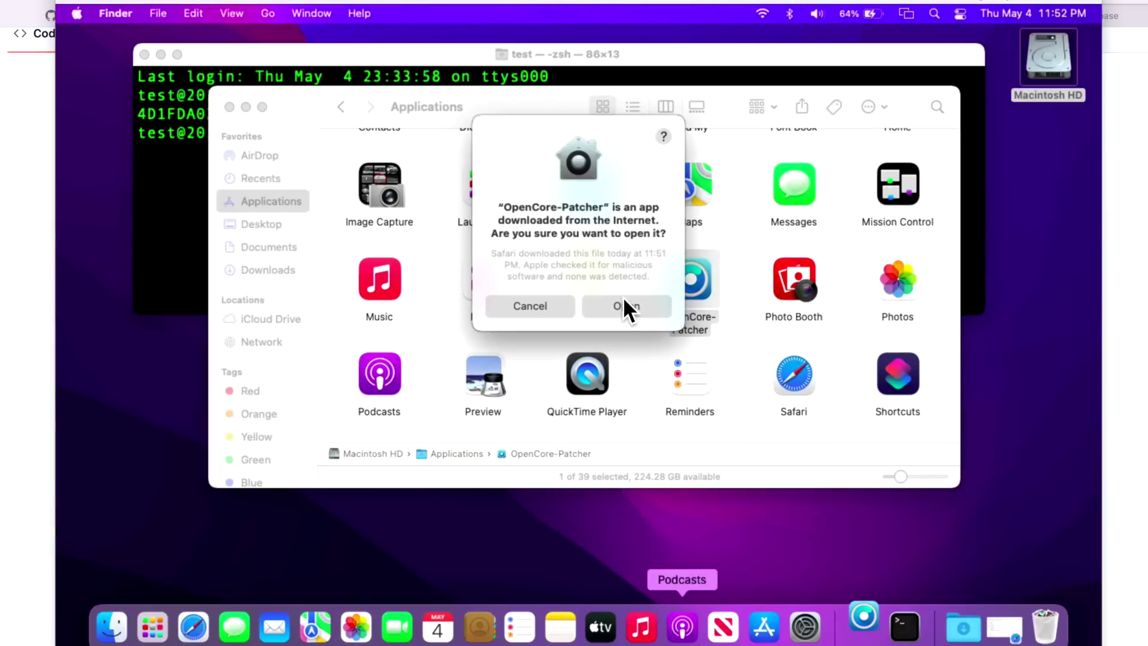
click(627, 301)
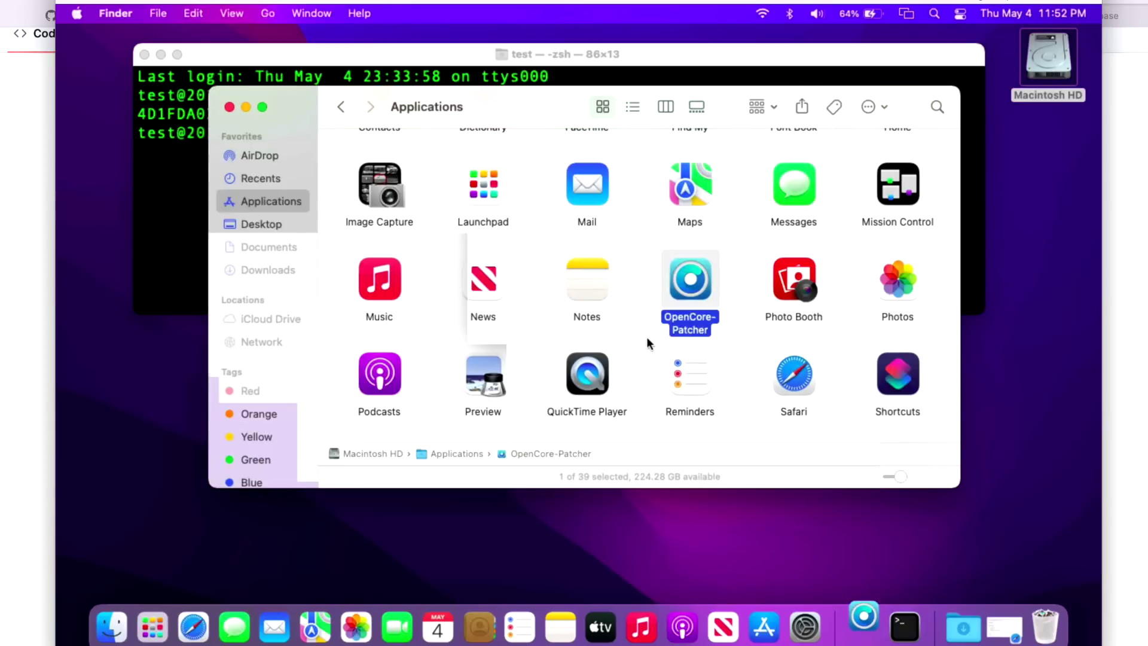
click(247, 104)
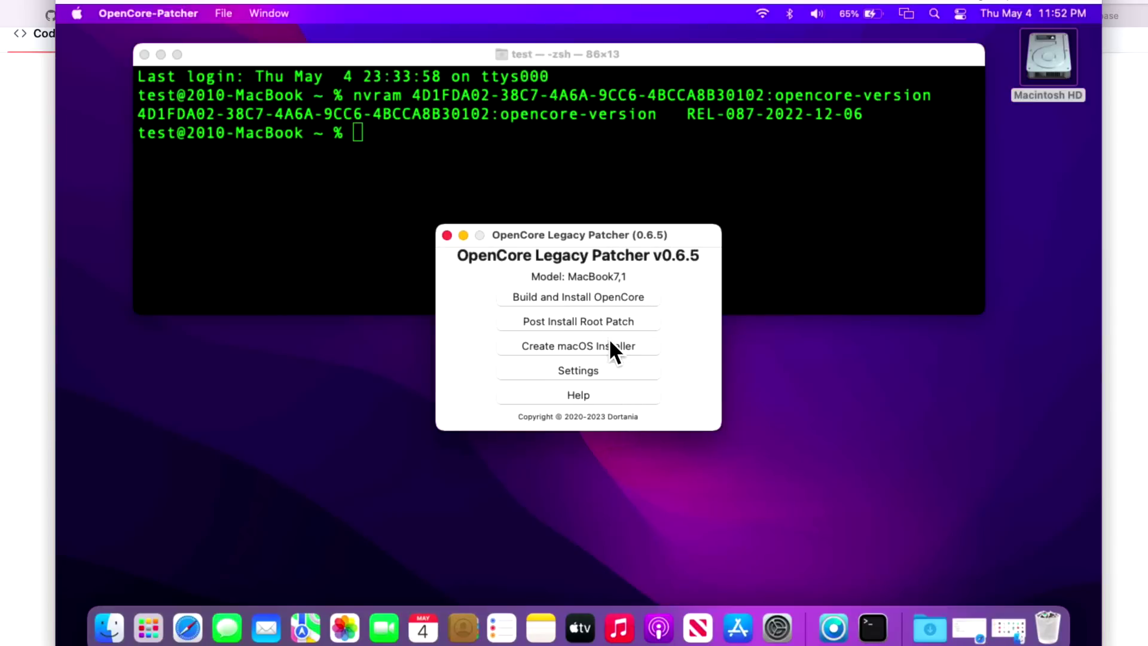
Browse Settings and Developer Settings without changes, then return to the main menu.
click(601, 363)
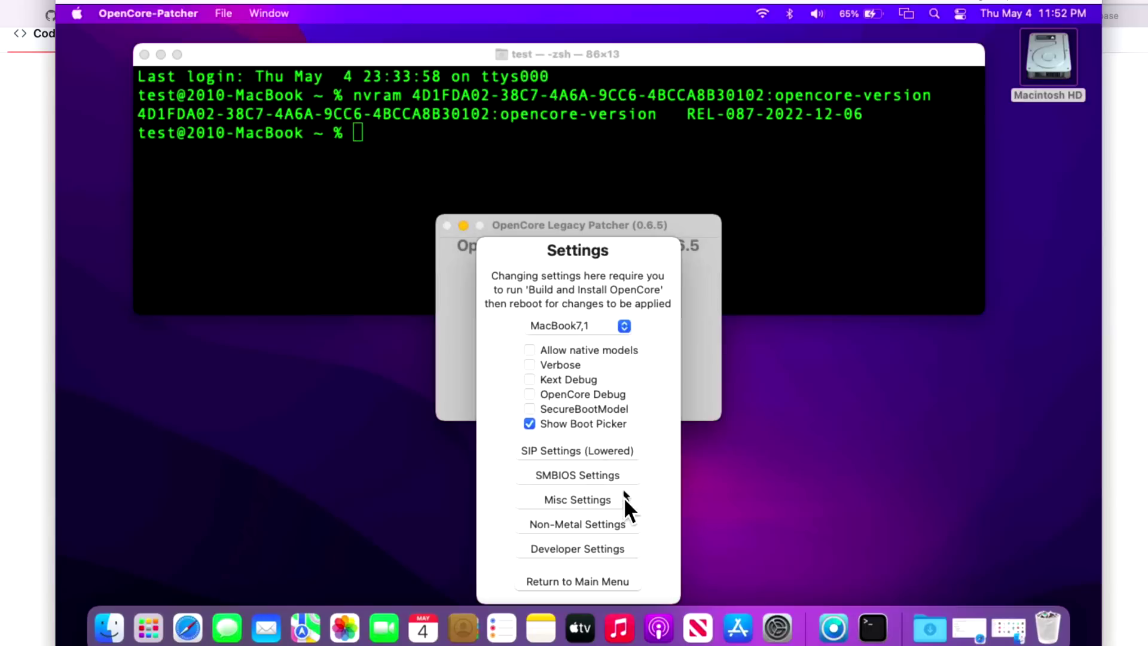
click(611, 546)
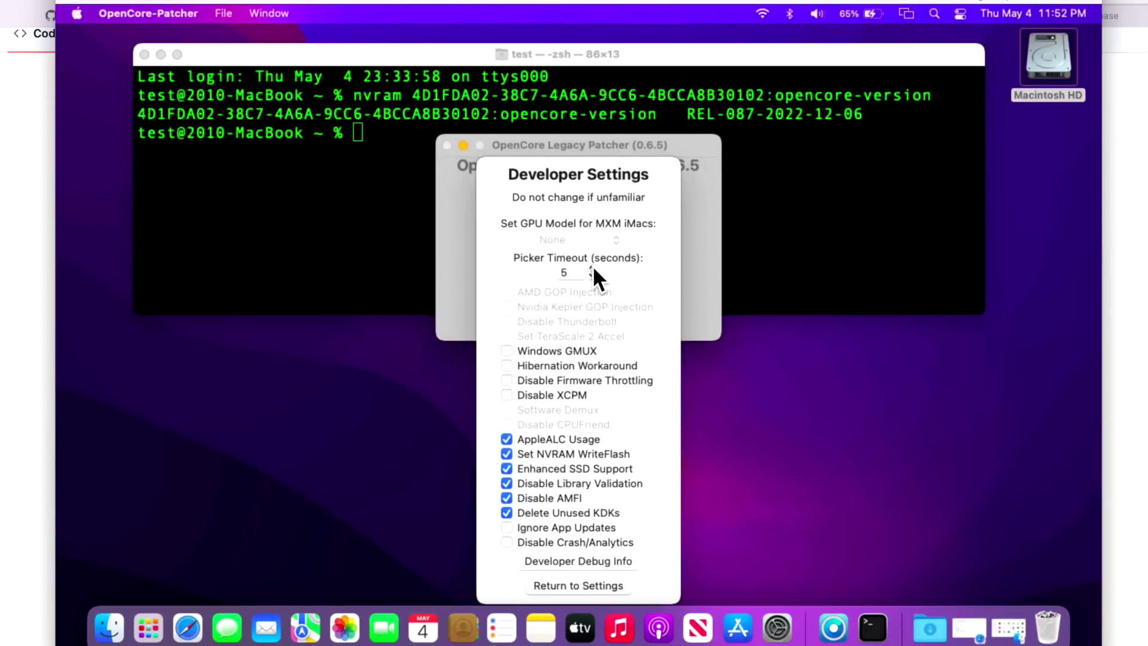
click(586, 583)
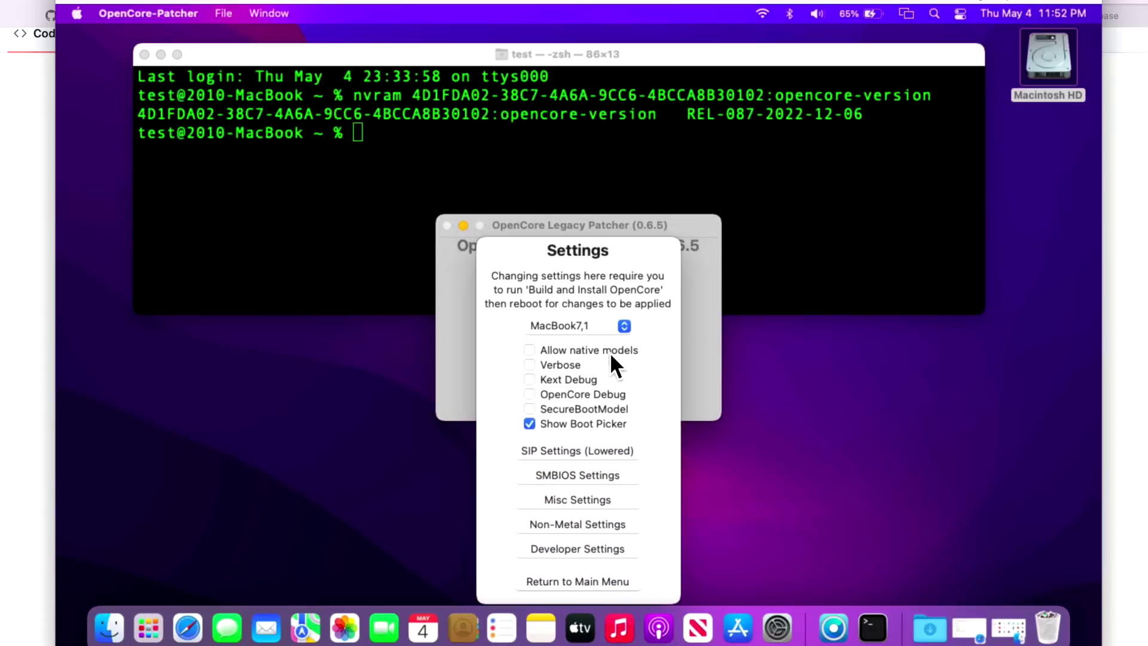
click(590, 582)
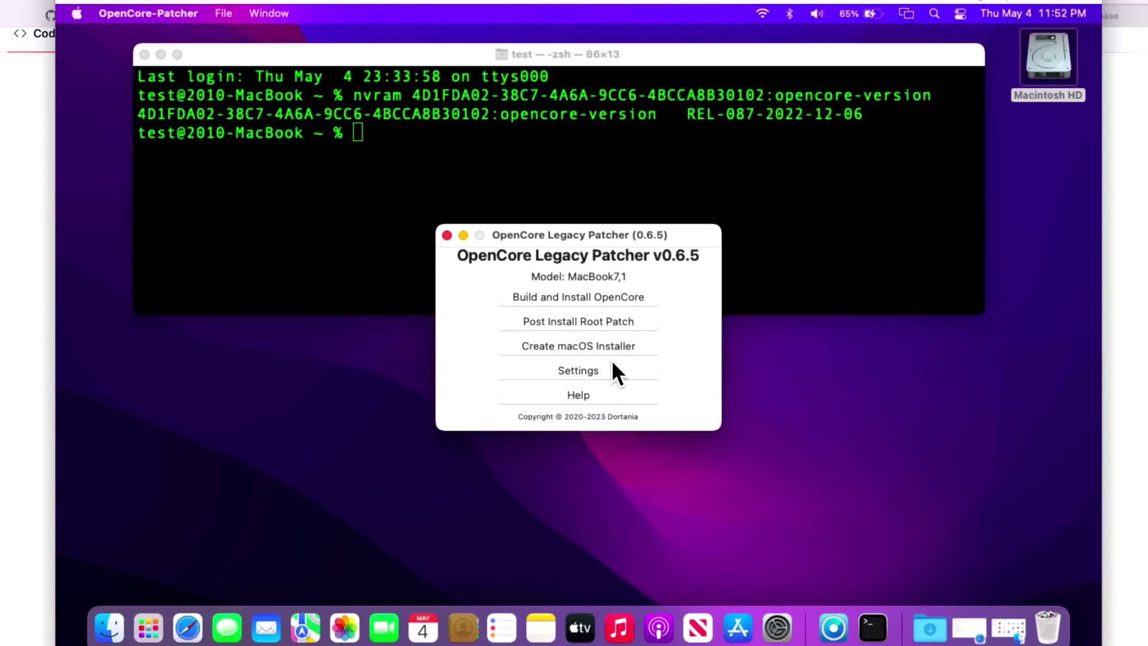
Build OpenCore and install it to the Samsung SSD's disk0s1 EFI partition, authorizing with the admin password.
click(622, 300)
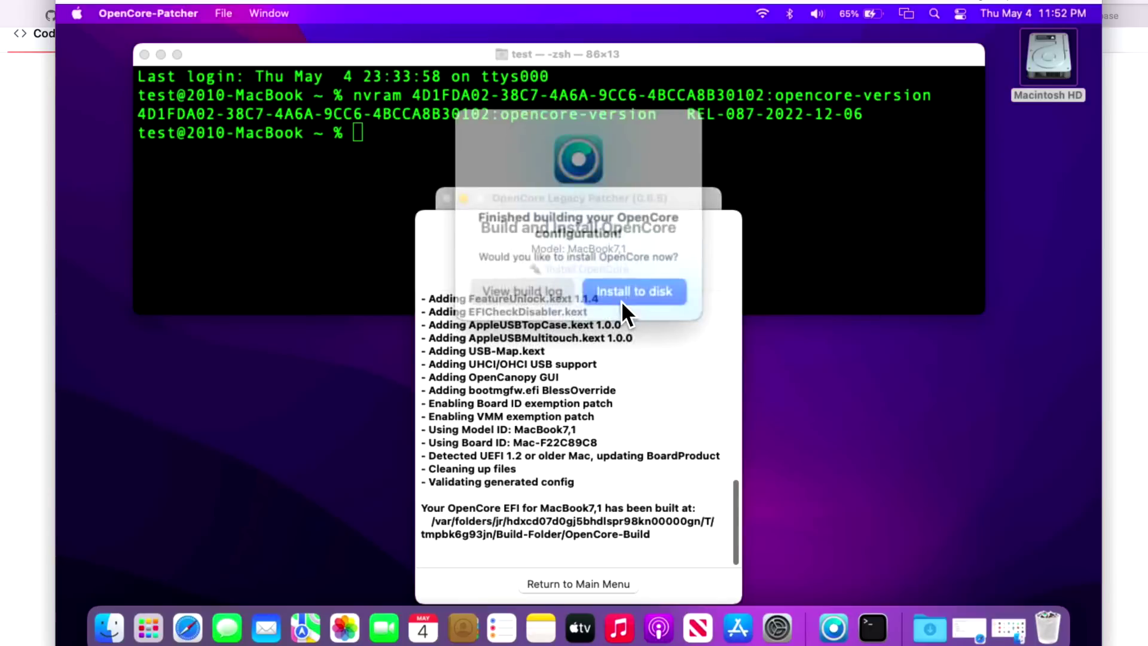
click(627, 292)
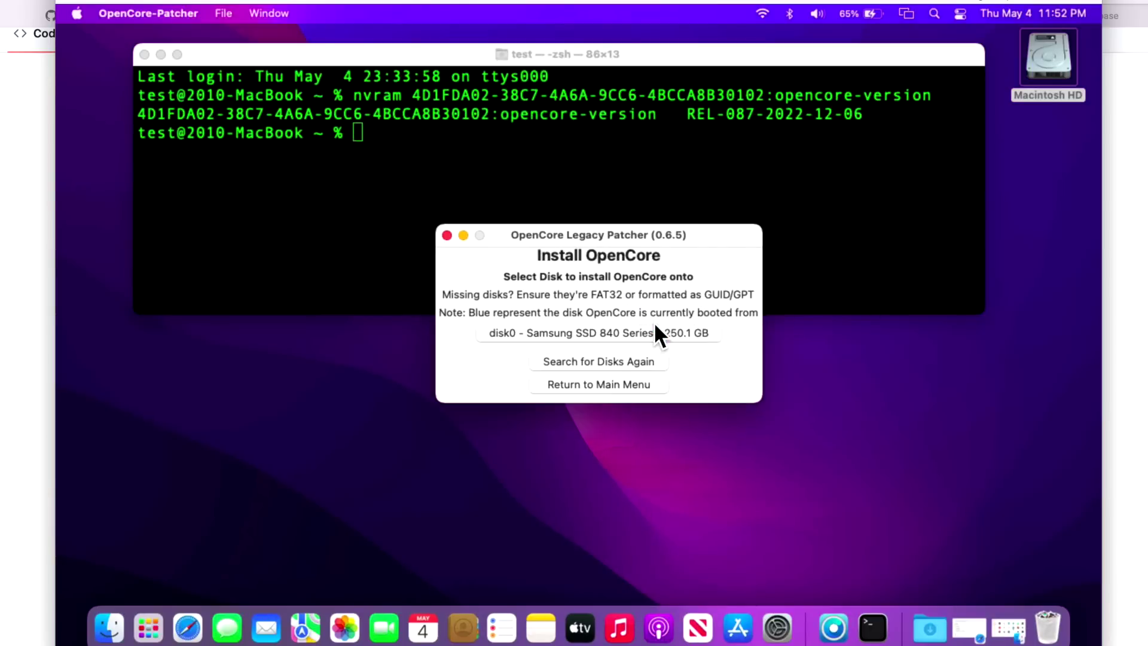
click(652, 330)
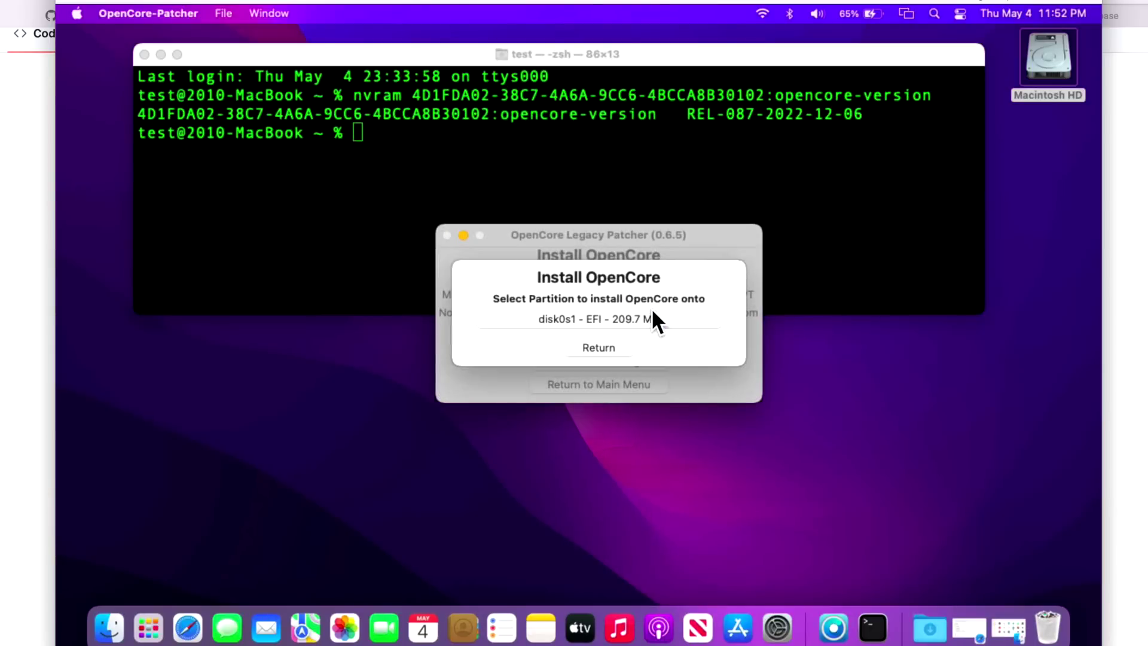
click(652, 315)
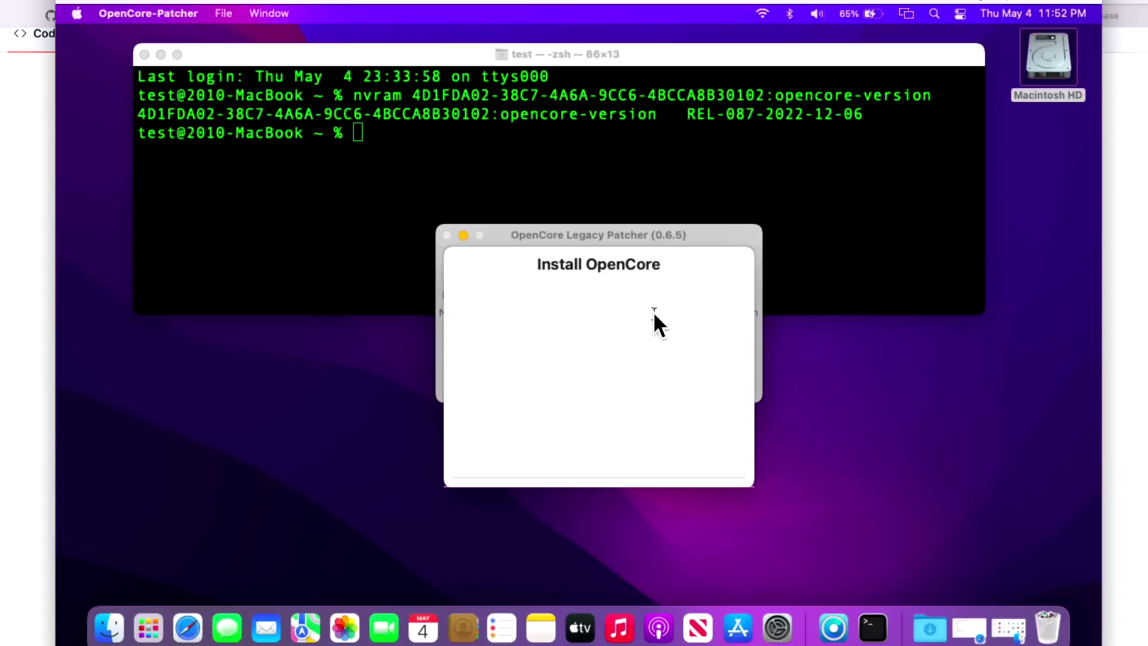
text(test)
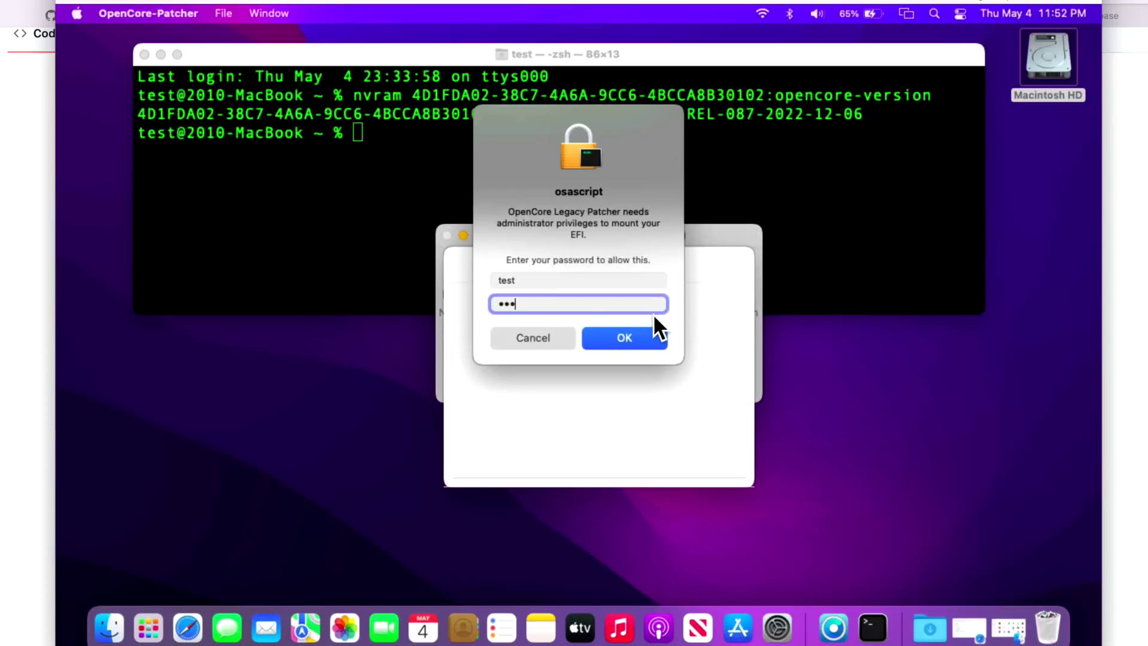
key(Return)
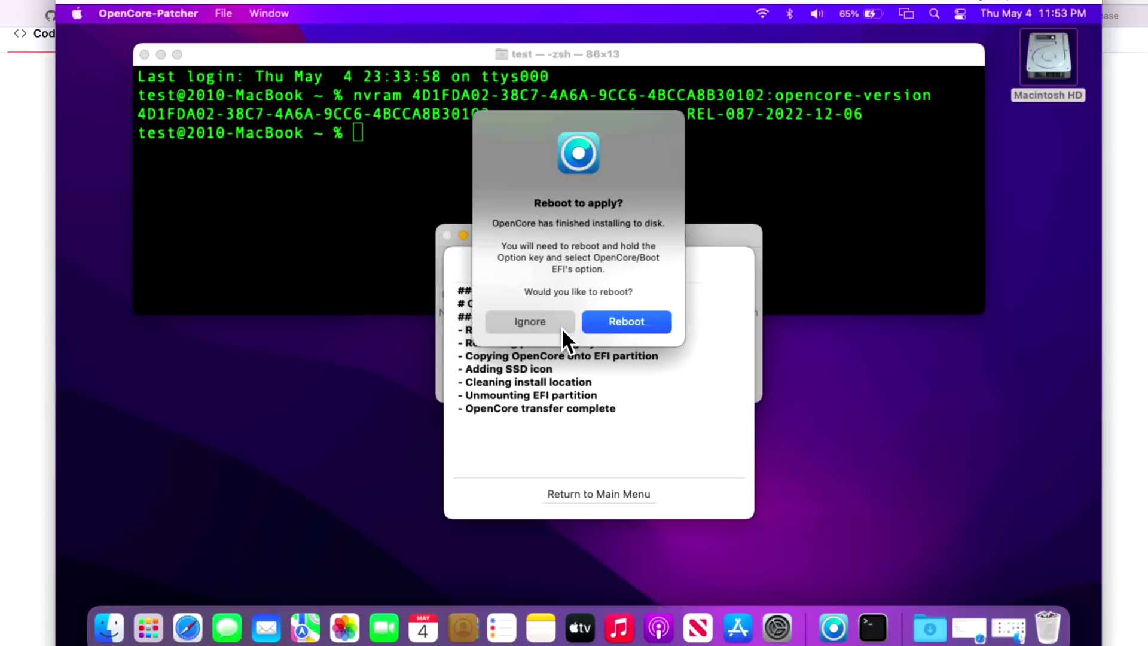
click(611, 322)
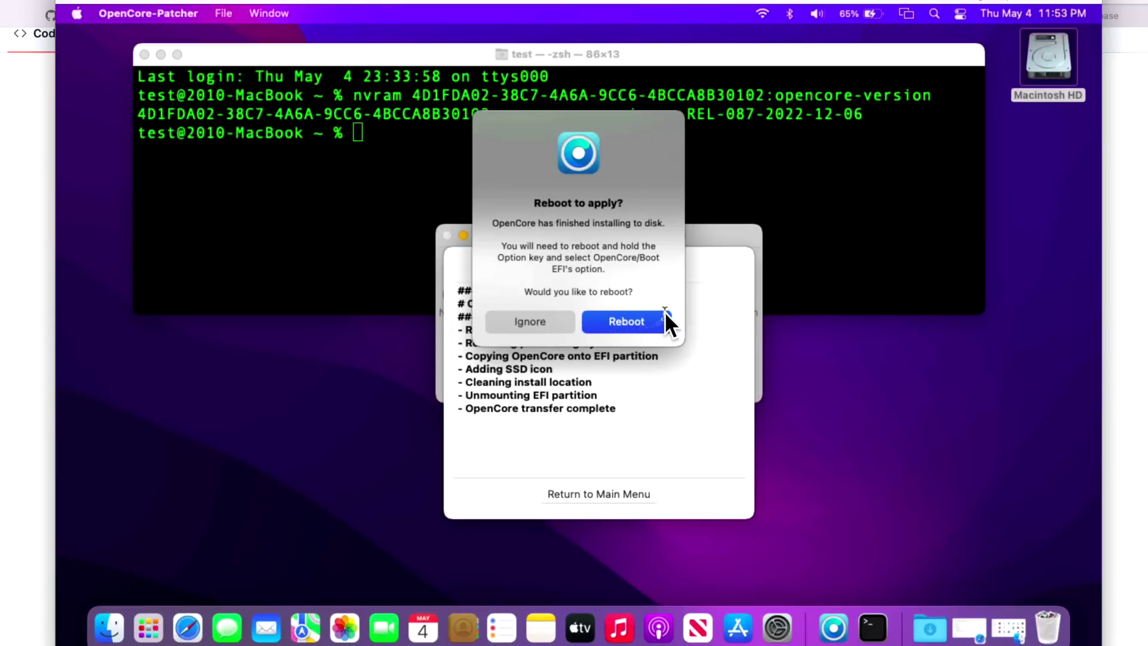
Restart the Mac and log back in with the account password.
click(702, 249)
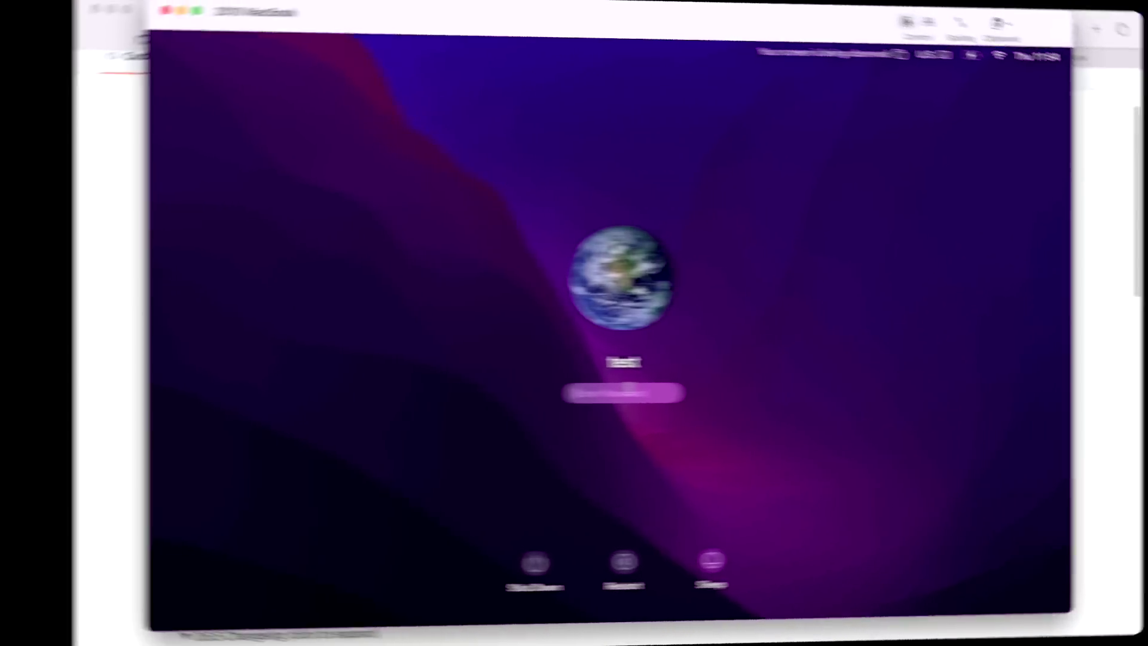
text(test)
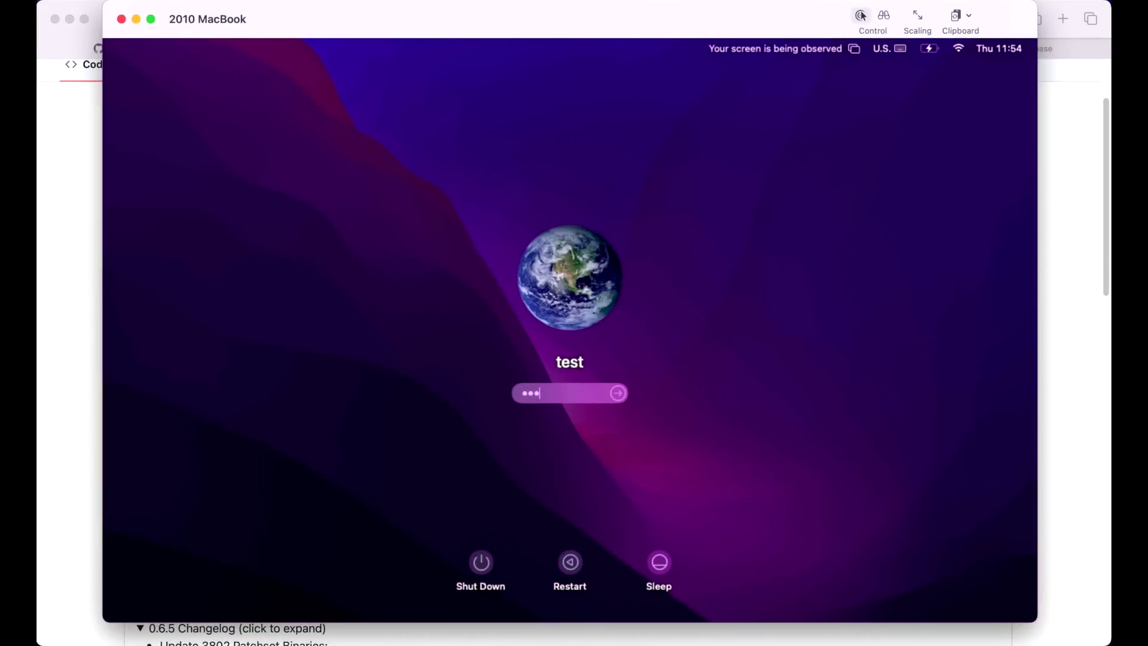
key(Return)
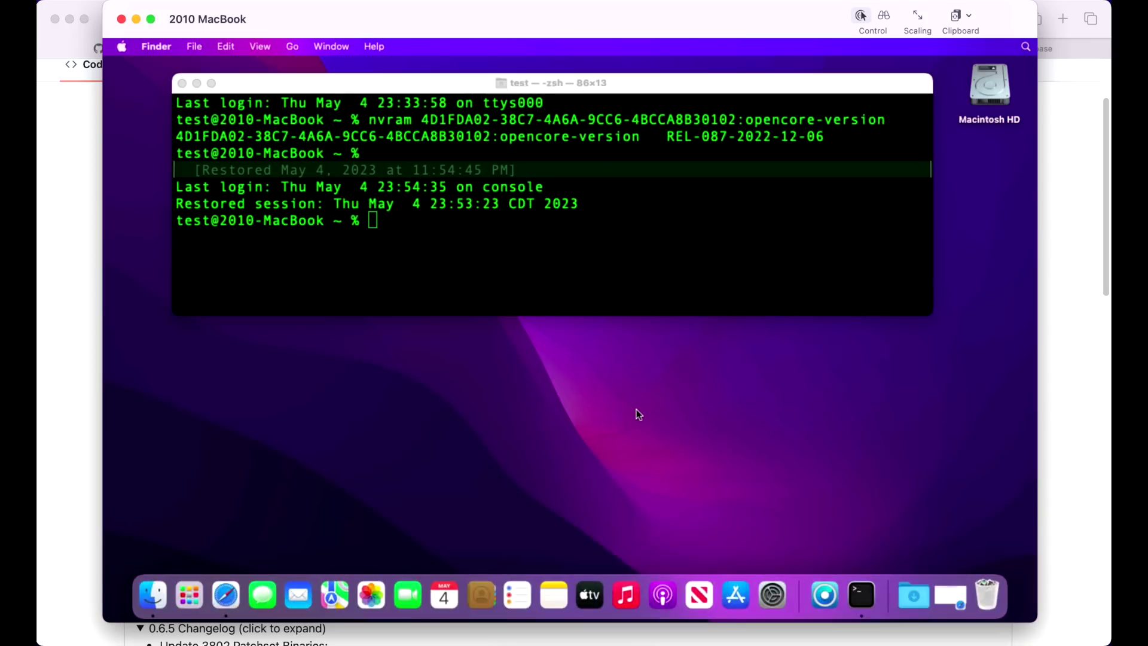
click(617, 251)
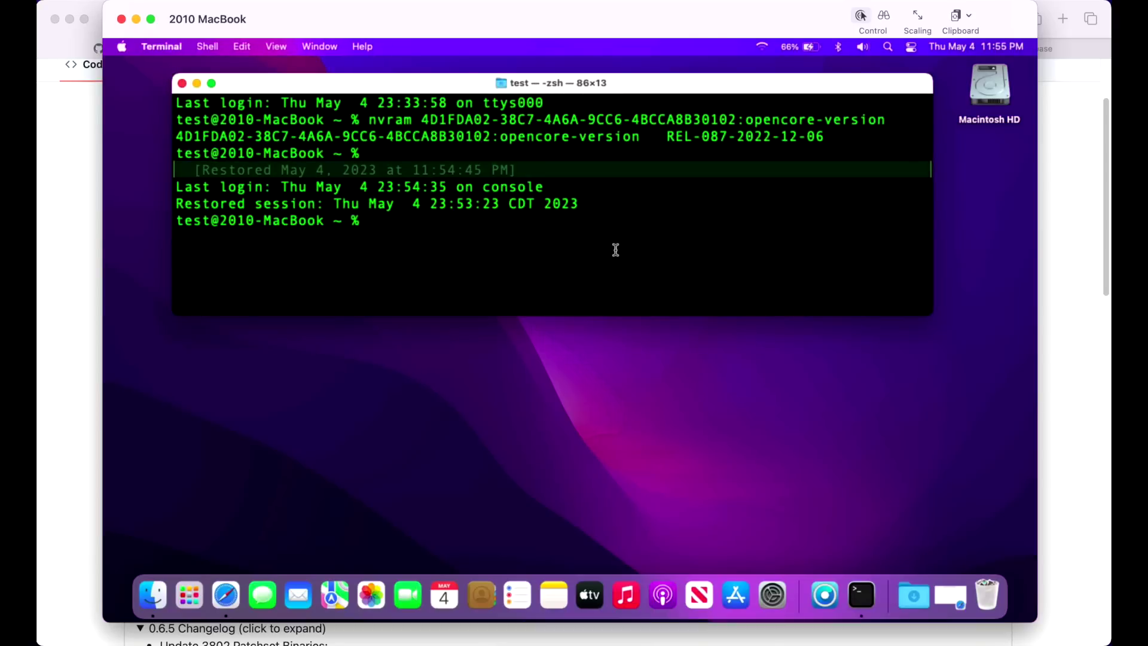
key(Up)
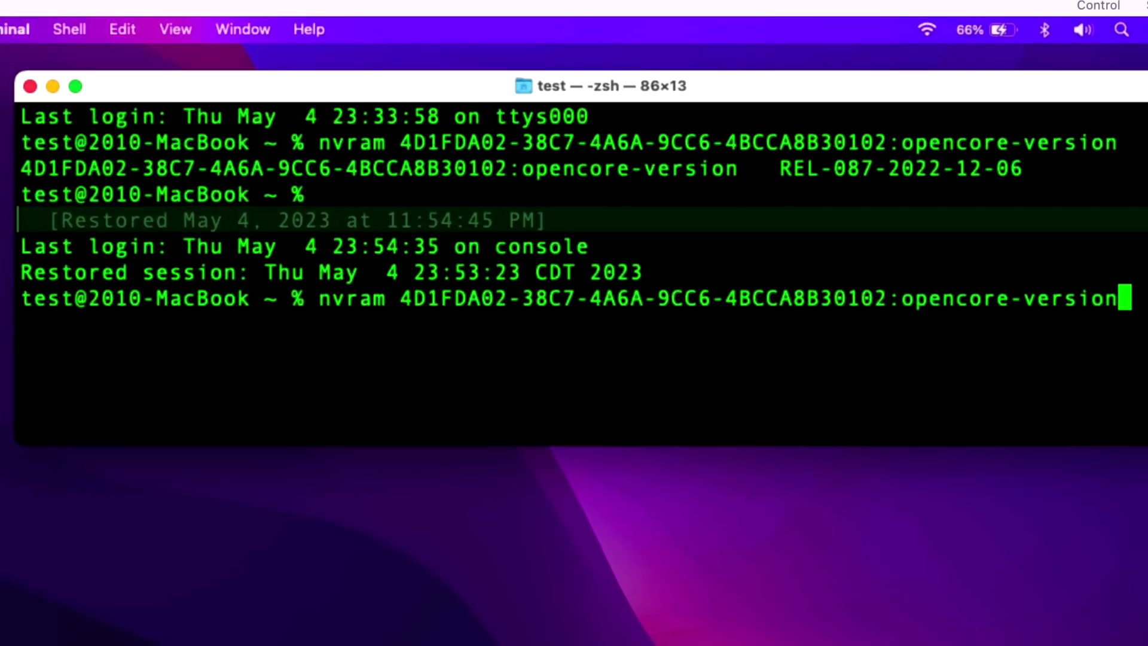
key(Return)
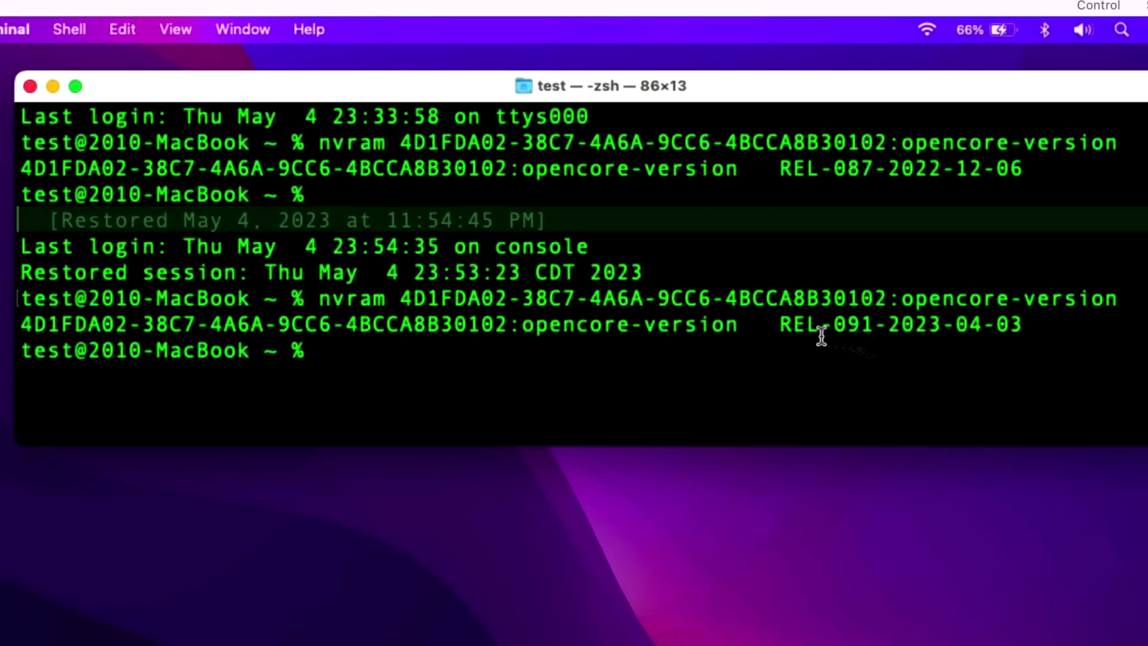
drag(780, 322, 1024, 321)
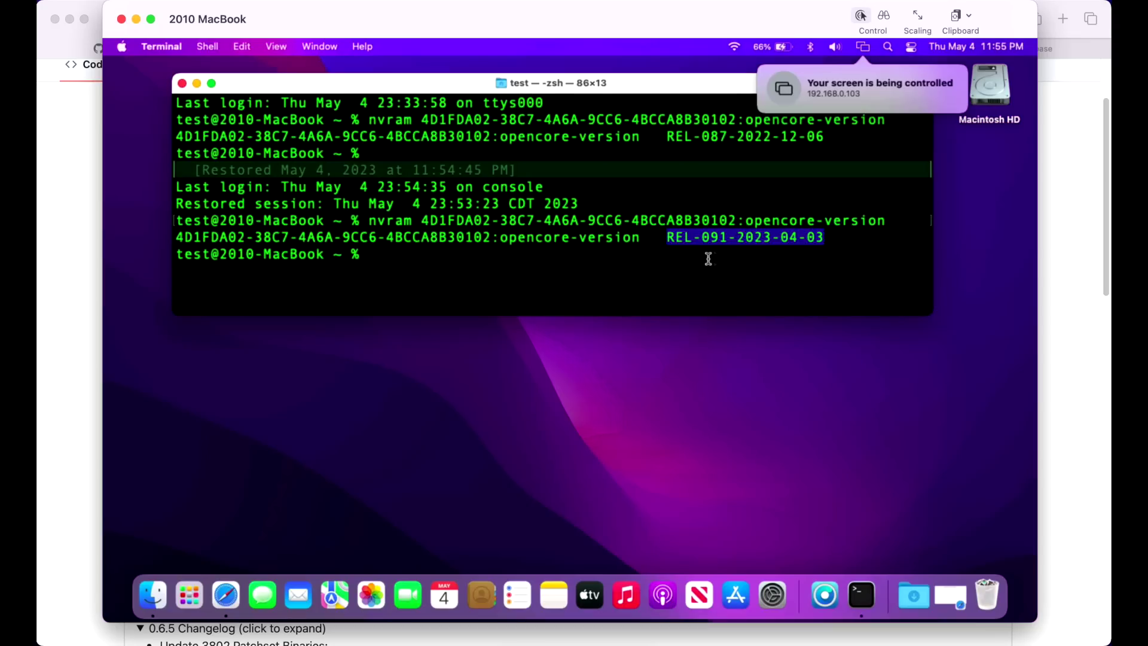
Start Post Install Root Patching for the Nvidia Tesla patches, authorizing with the admin password.
click(824, 596)
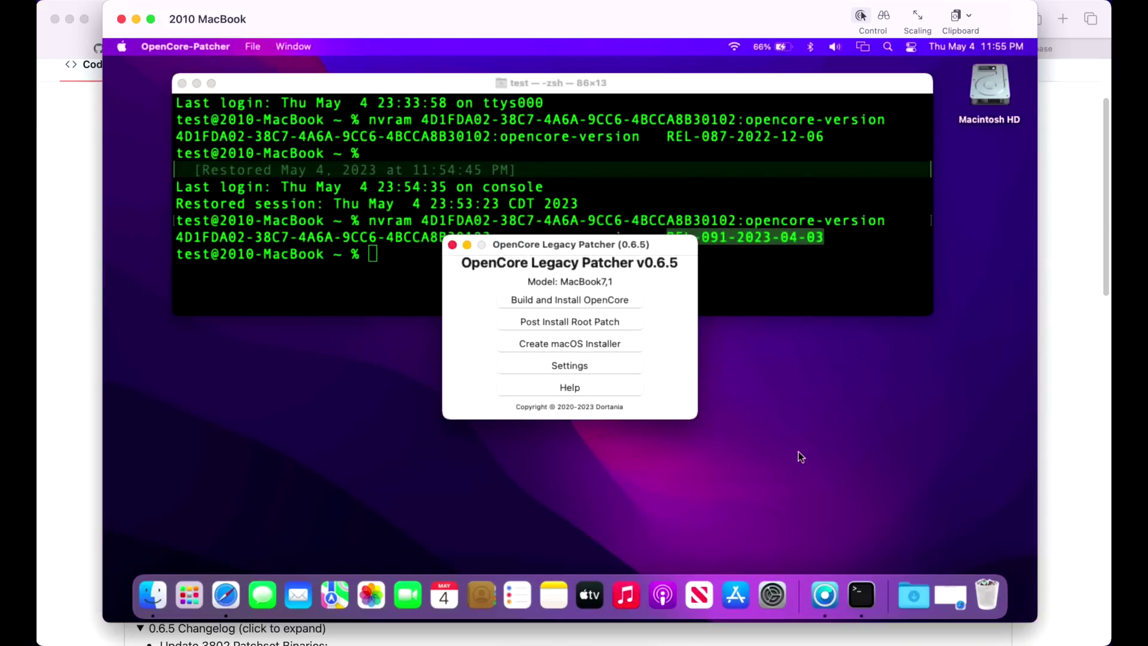
click(610, 323)
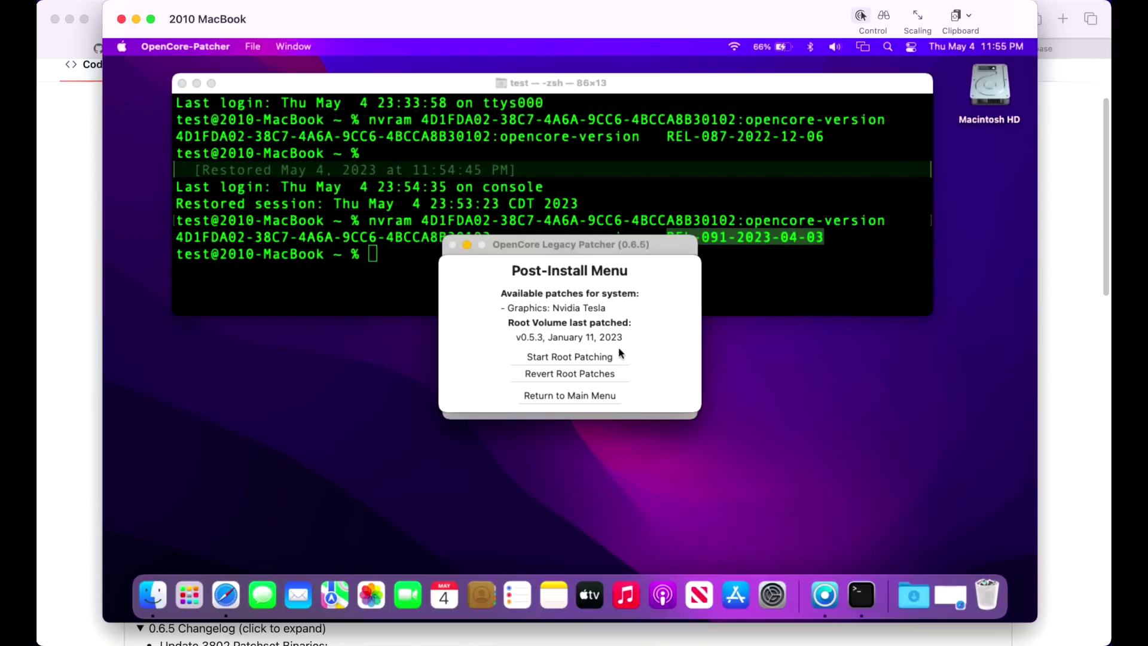
click(617, 357)
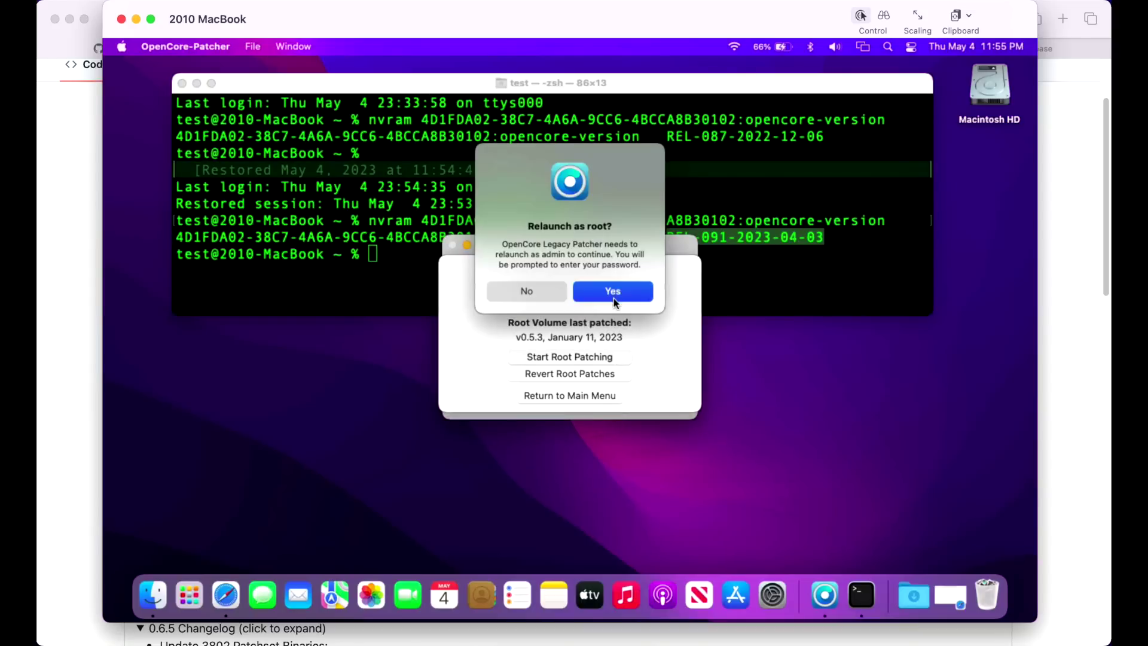
click(614, 290)
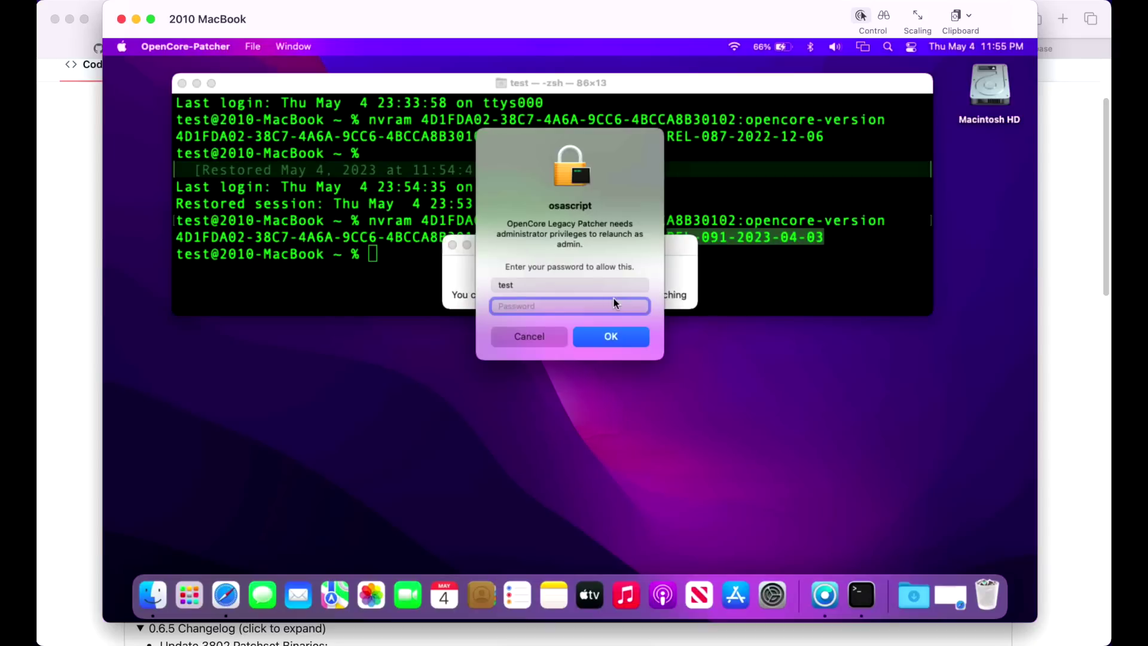
text(test)
key(Return)
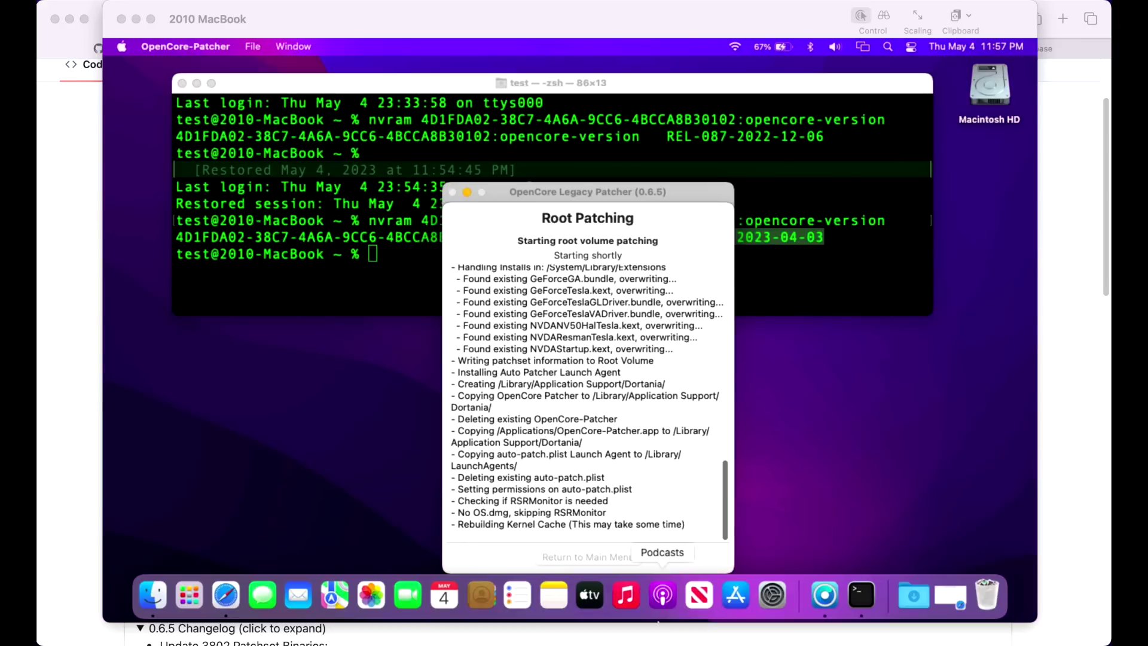
Reboot the MacBook to apply the Nvidia Tesla root patches, then sign in with the account password.
click(616, 299)
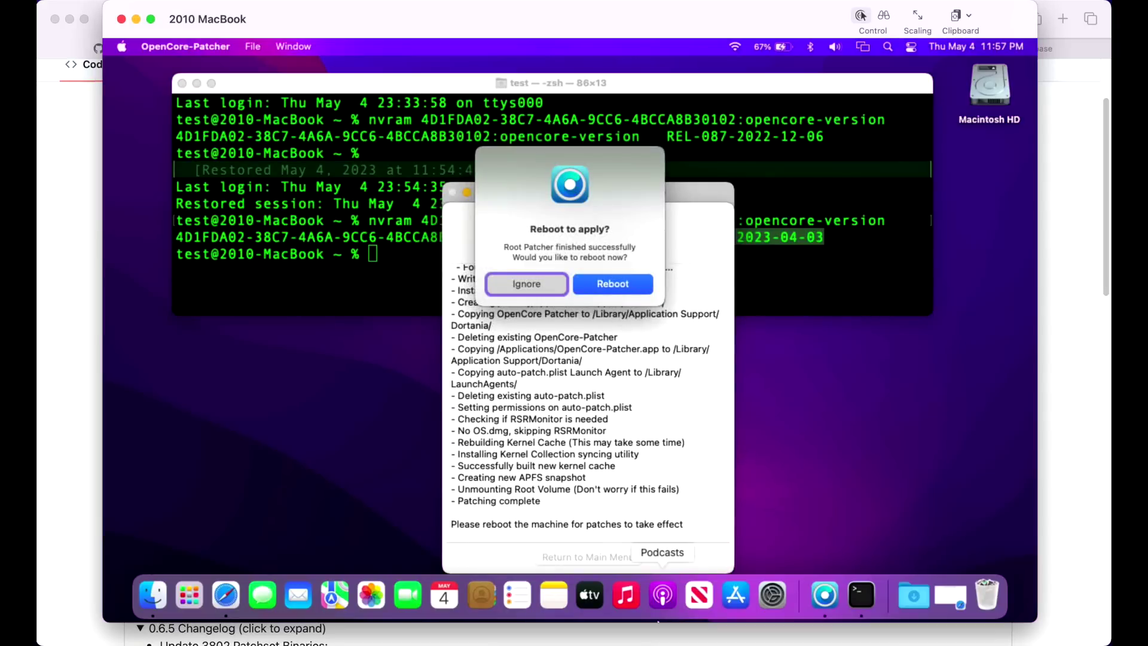
click(615, 288)
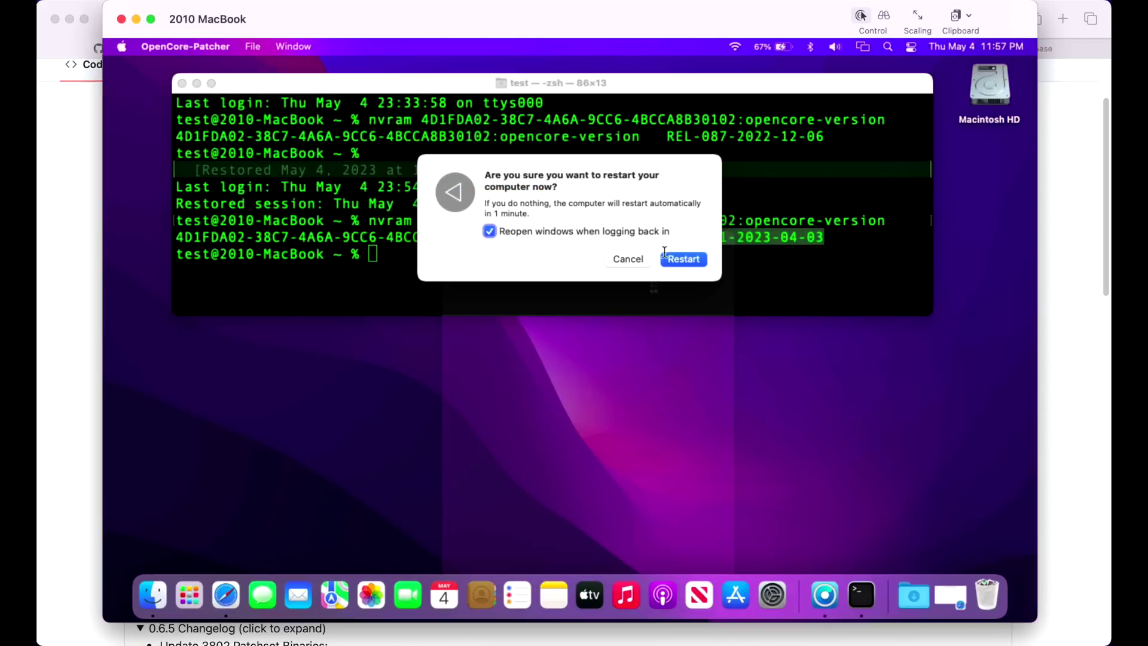
click(673, 258)
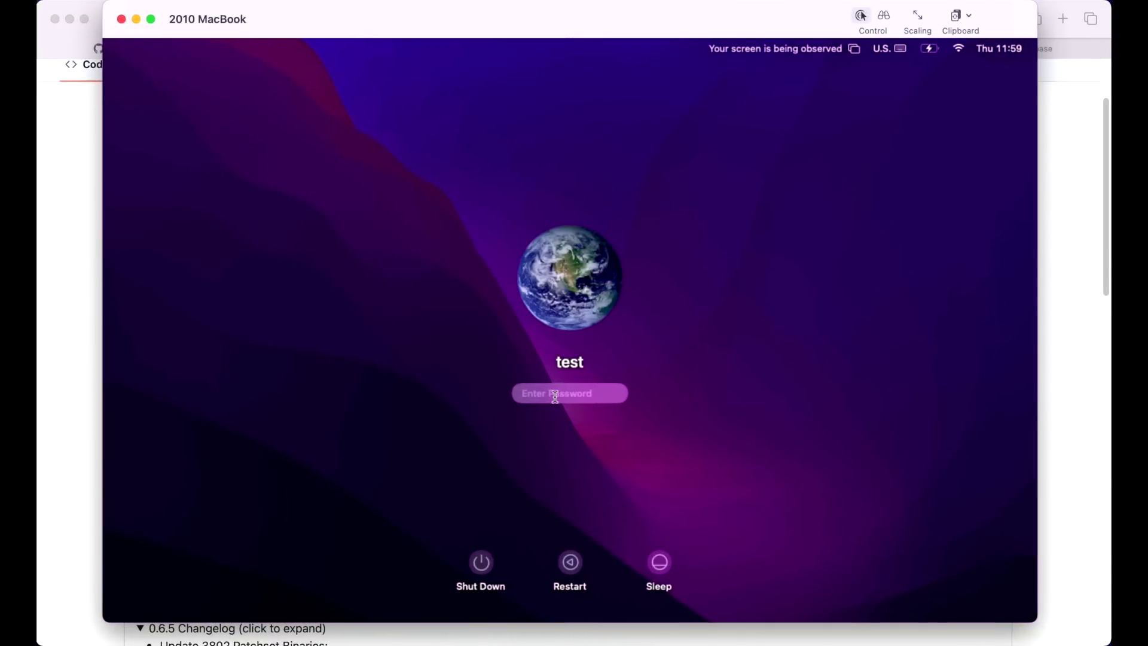
text(••••)
key(Return)
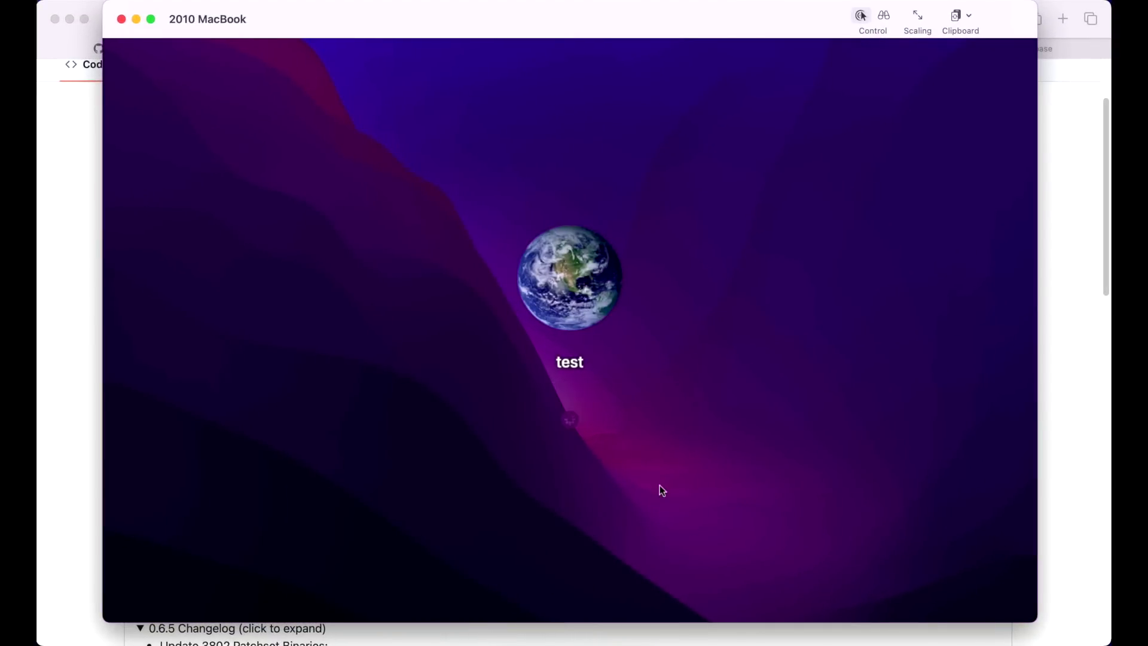